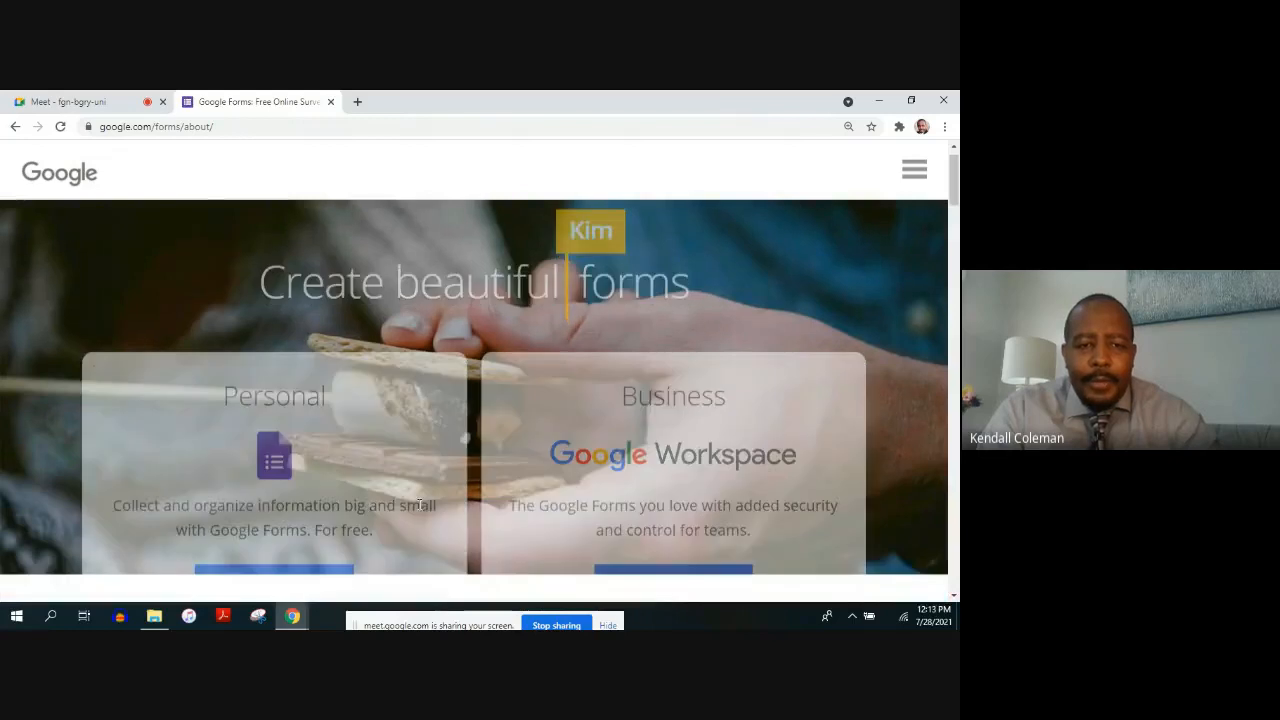
Step: Create a new blank form in Google Forms and title it "SEL Survey 07/28/2021"
left_click(331, 571)
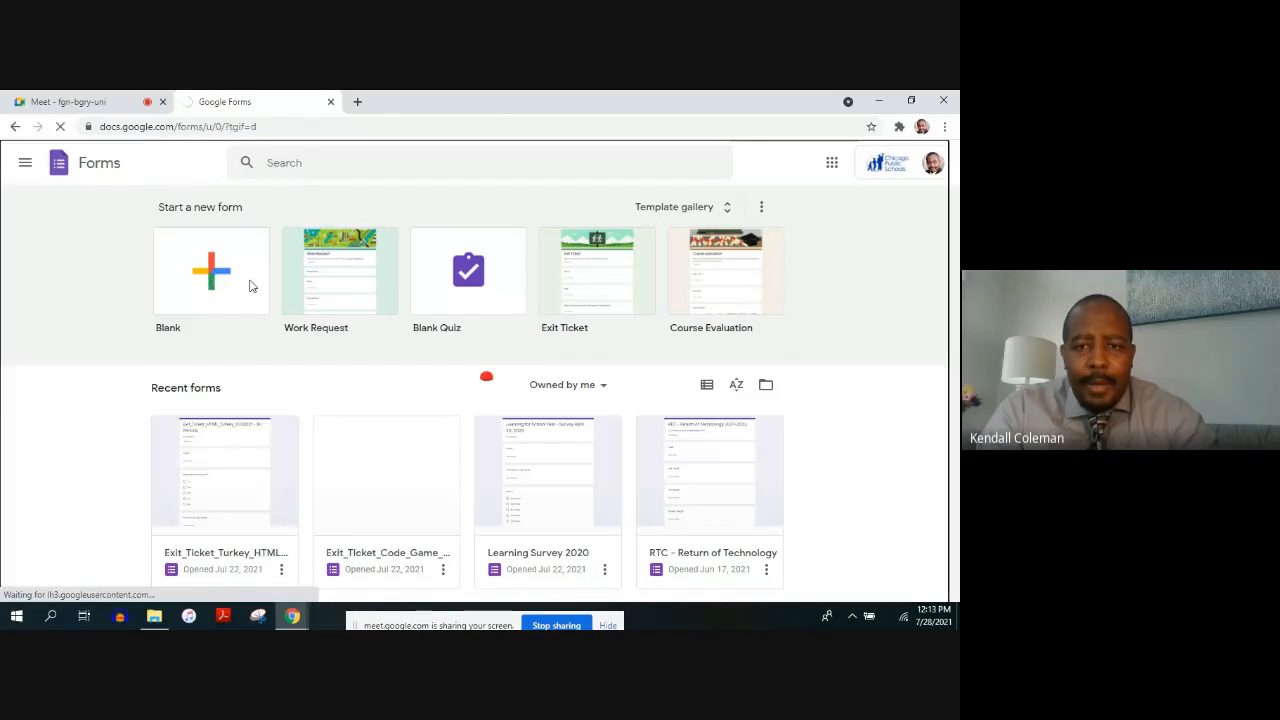
left_click(251, 286)
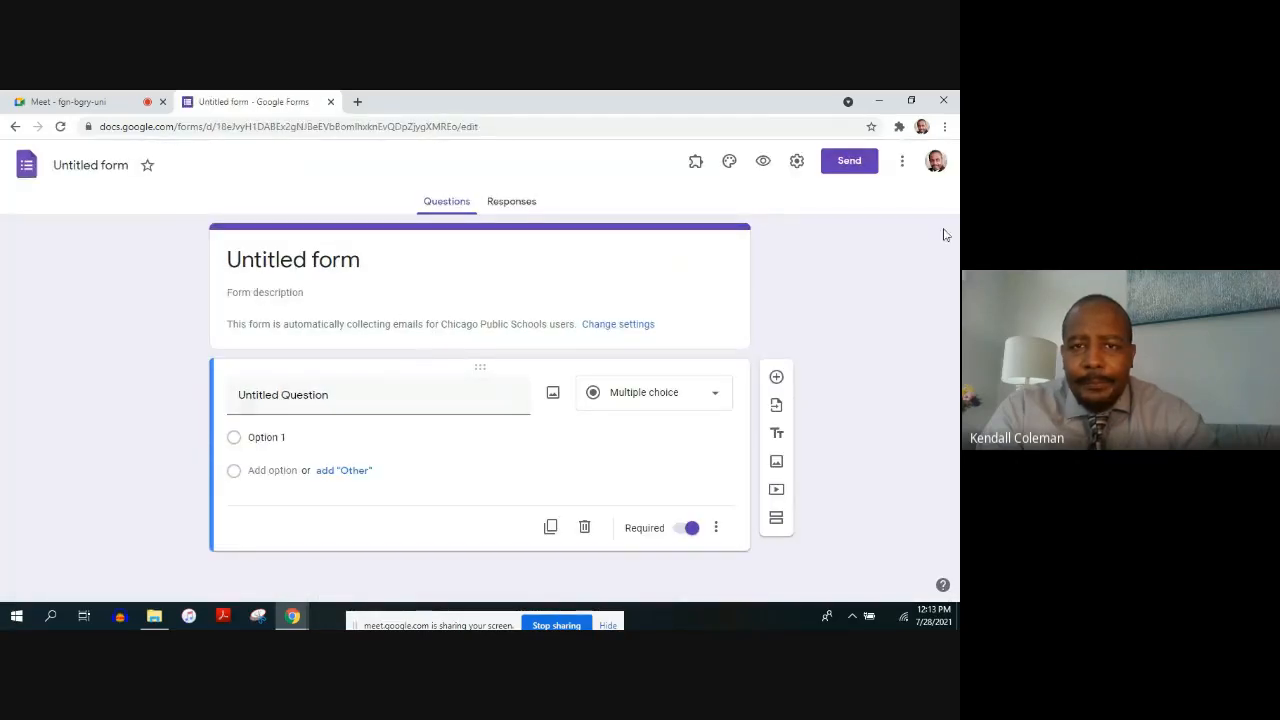
left_click(329, 259)
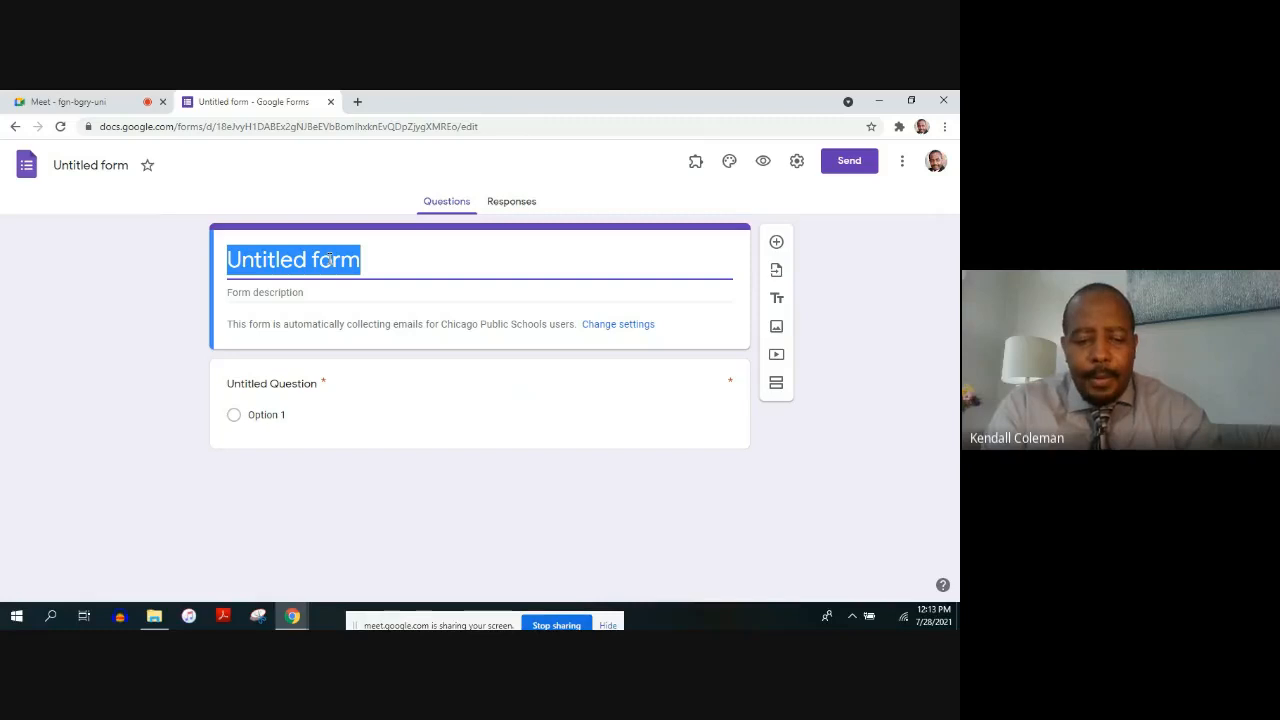
type("SEL ")
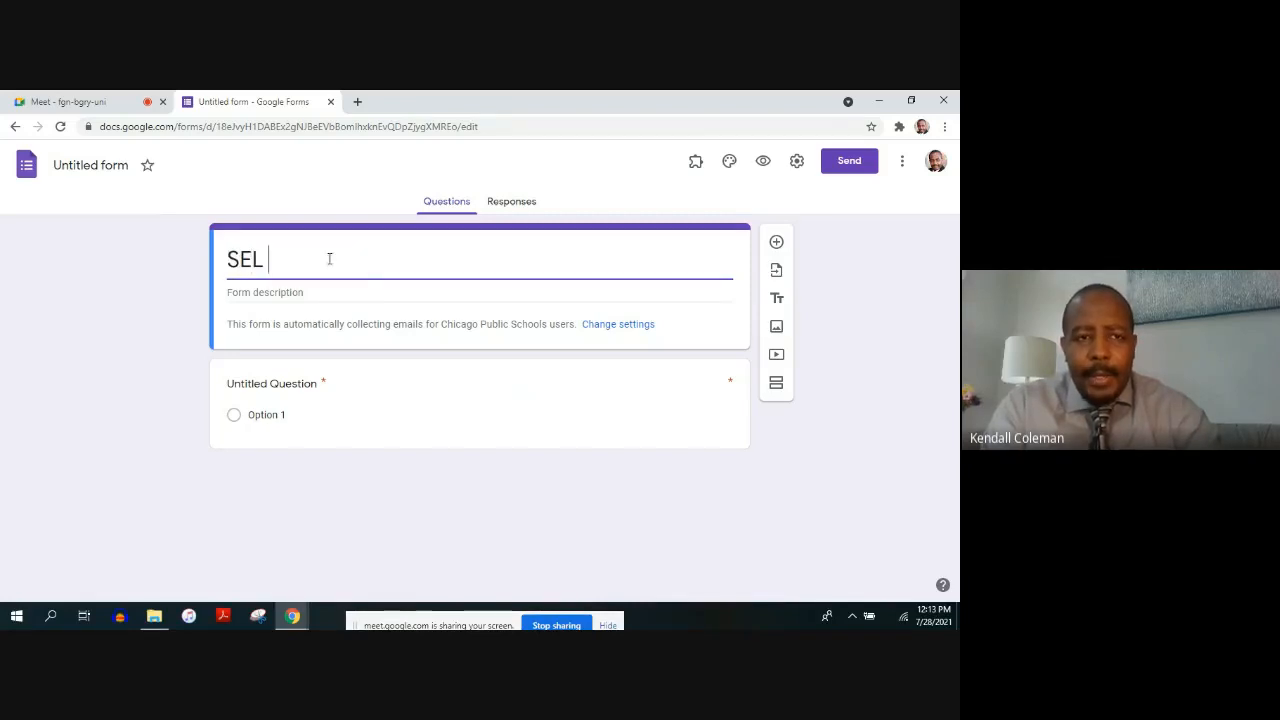
type("Survey")
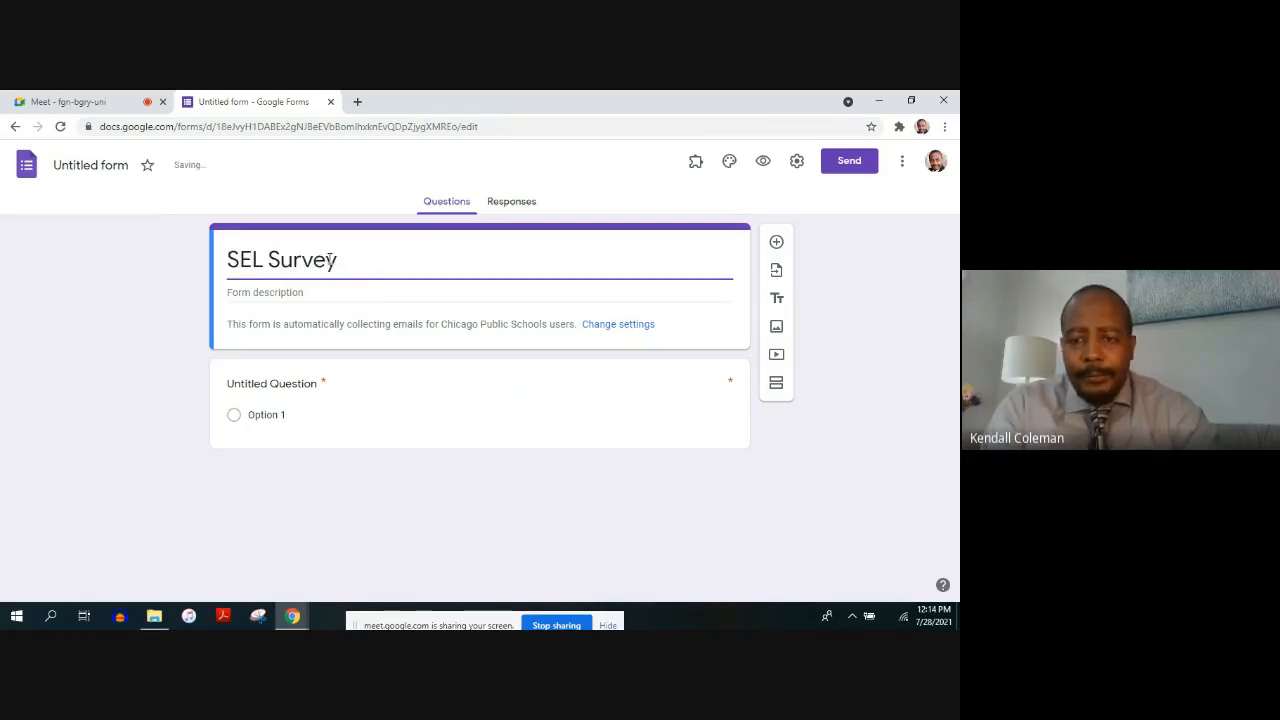
type(" 07/2")
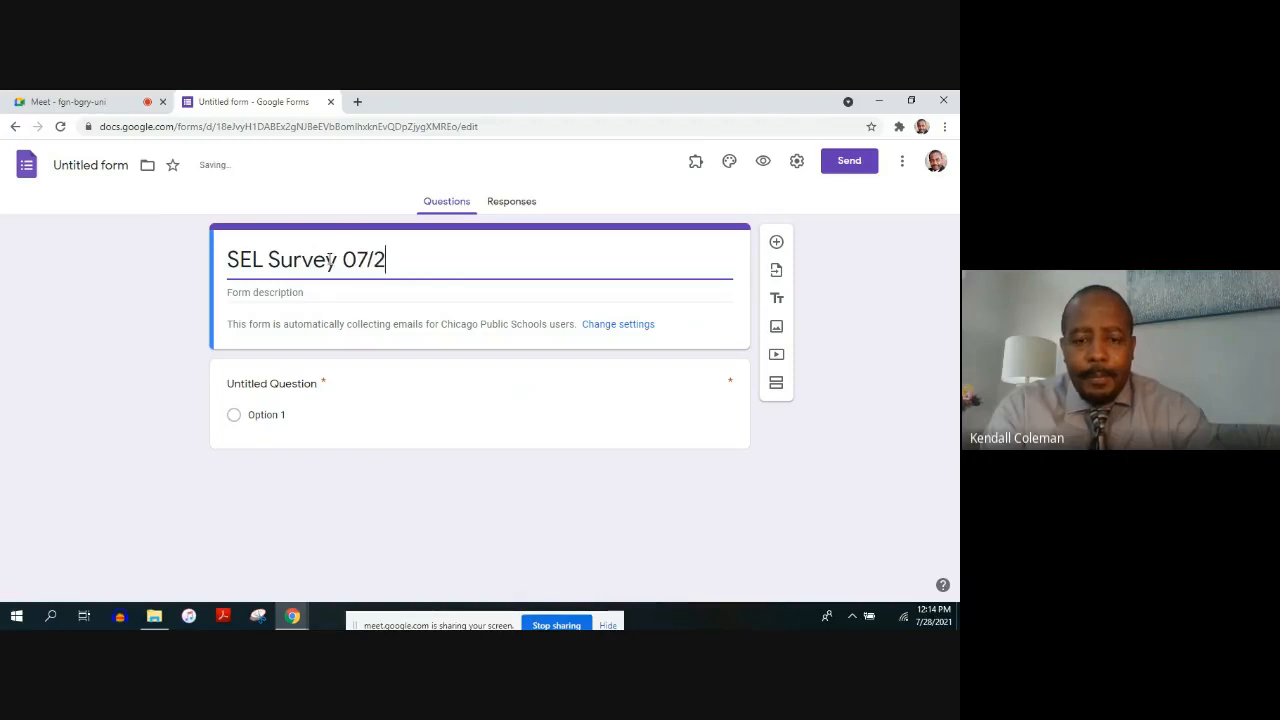
type("8/2021")
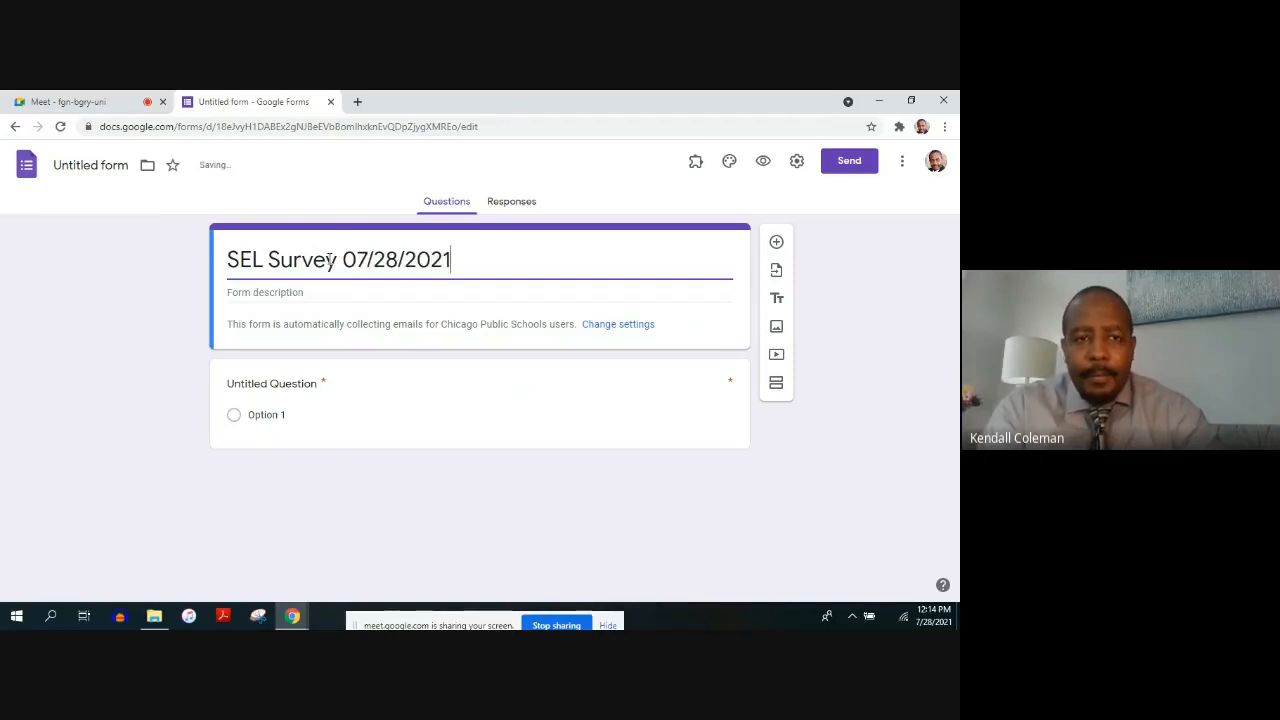
Step: Set the text of the first multiple-choice question to "How are you feeling today?"
left_click(288, 391)
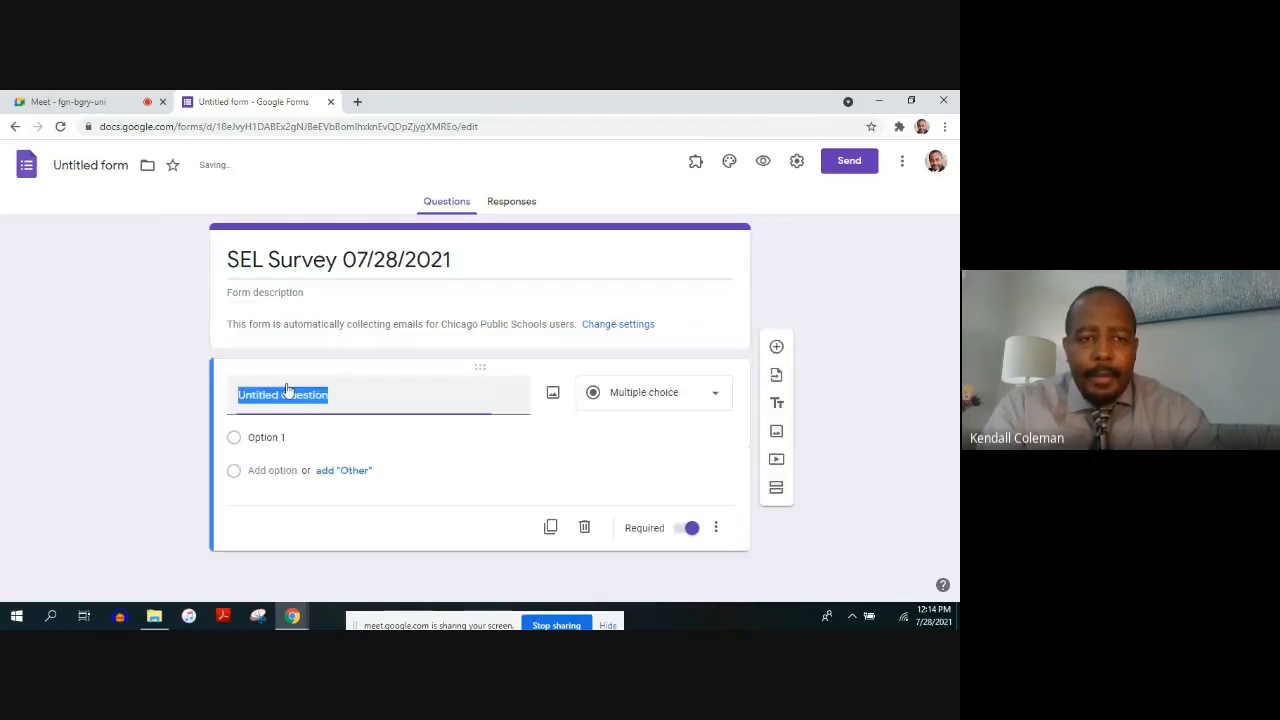
type("How are")
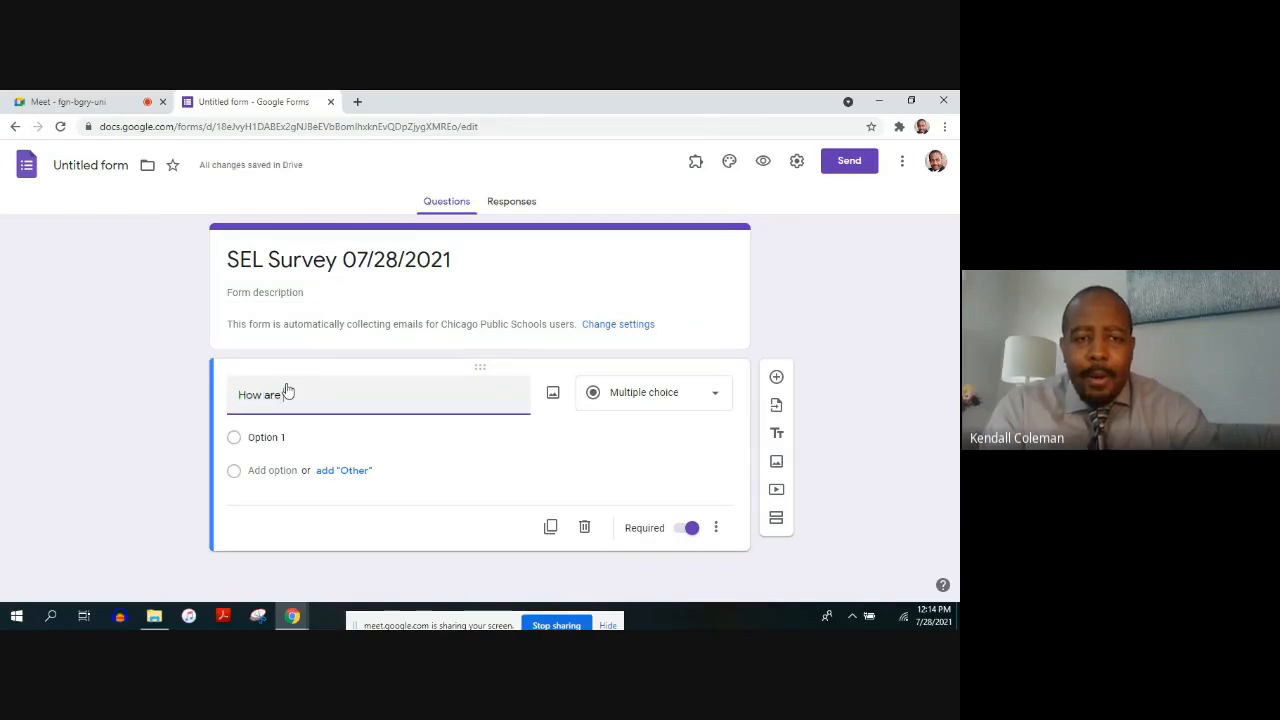
type(" you fellin")
key("BackSpace")
key("BackSpace")
type("eling ")
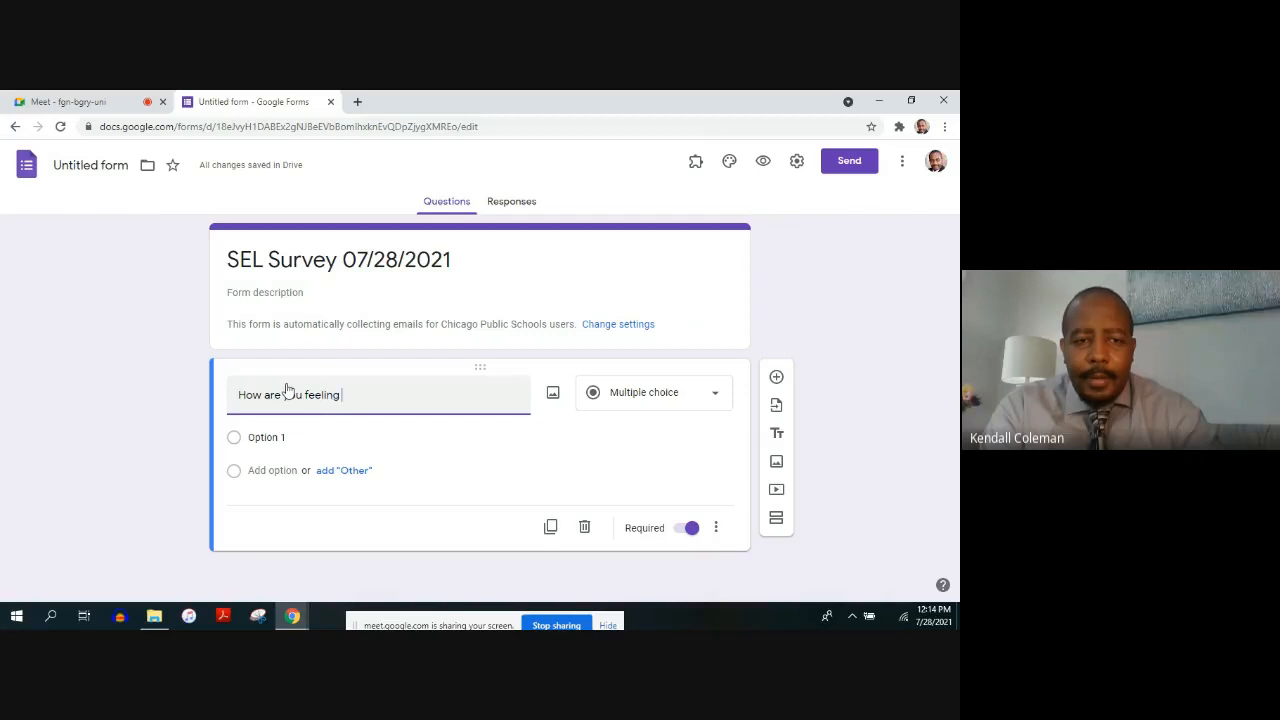
type("today?")
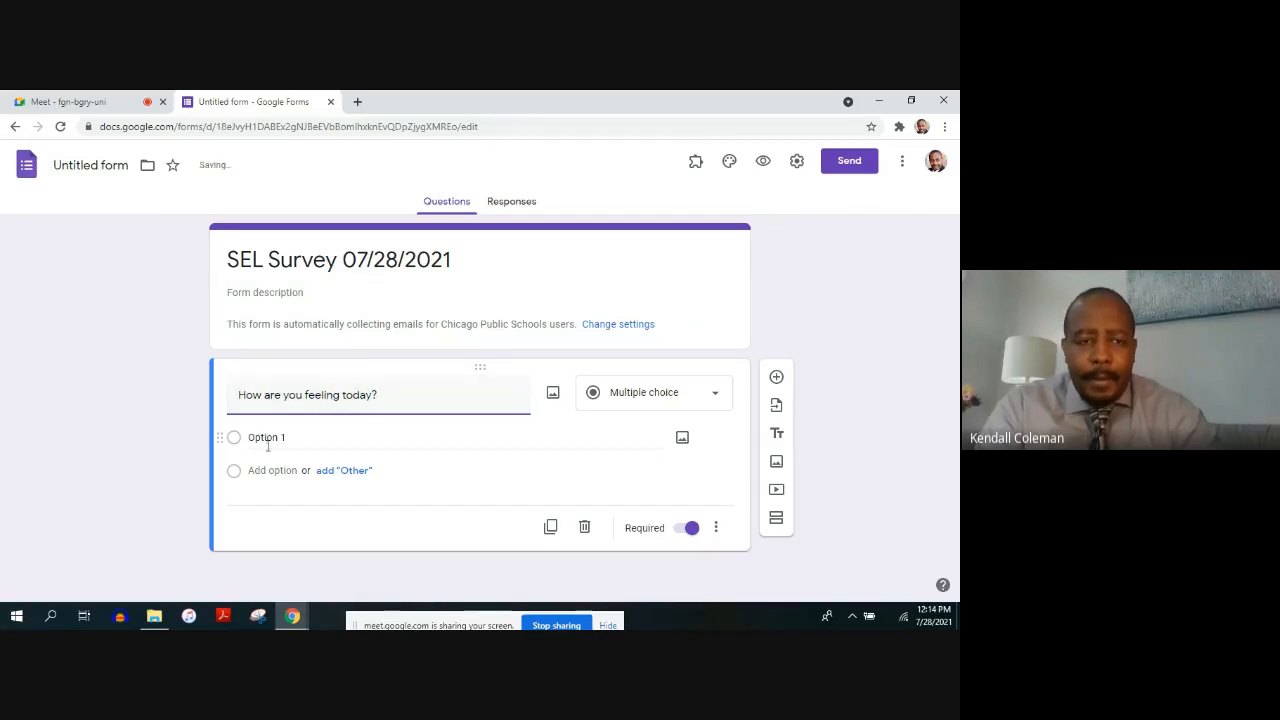
Step: Give the feelings question four answer options: Good, Happy, Sad and Bad
left_click(268, 440)
type("Good")
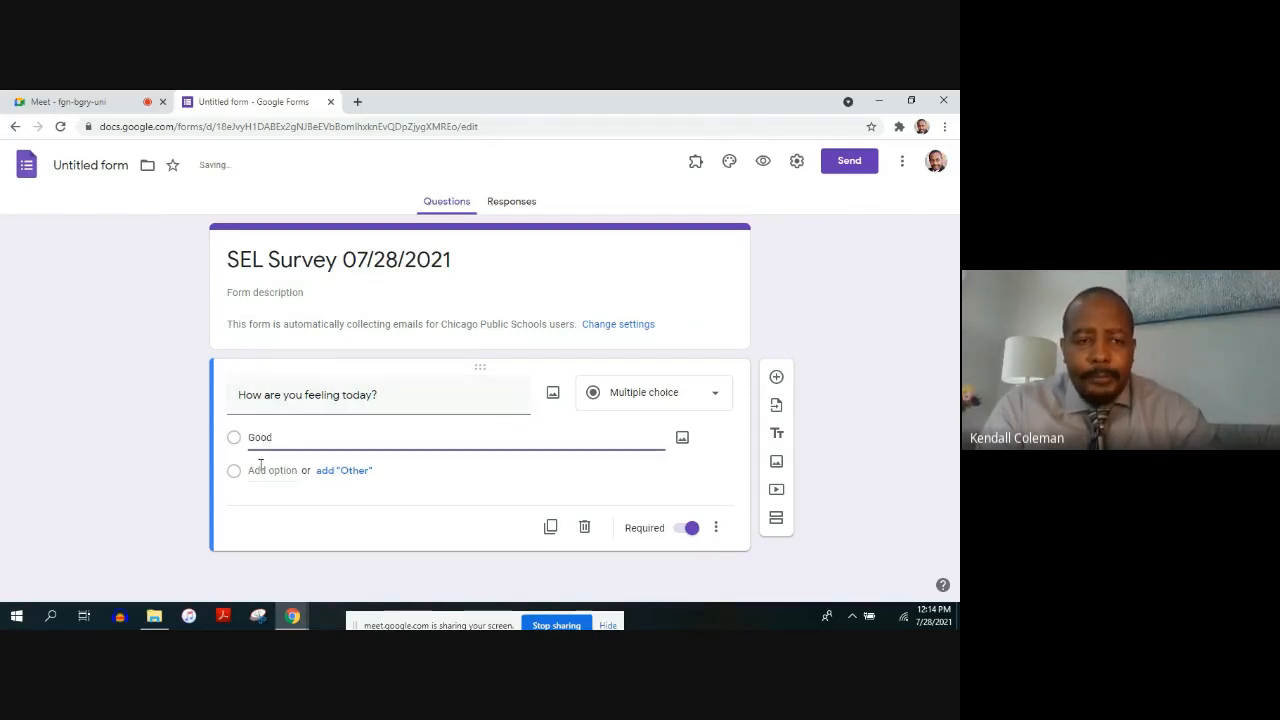
left_click(258, 469)
type("Happy")
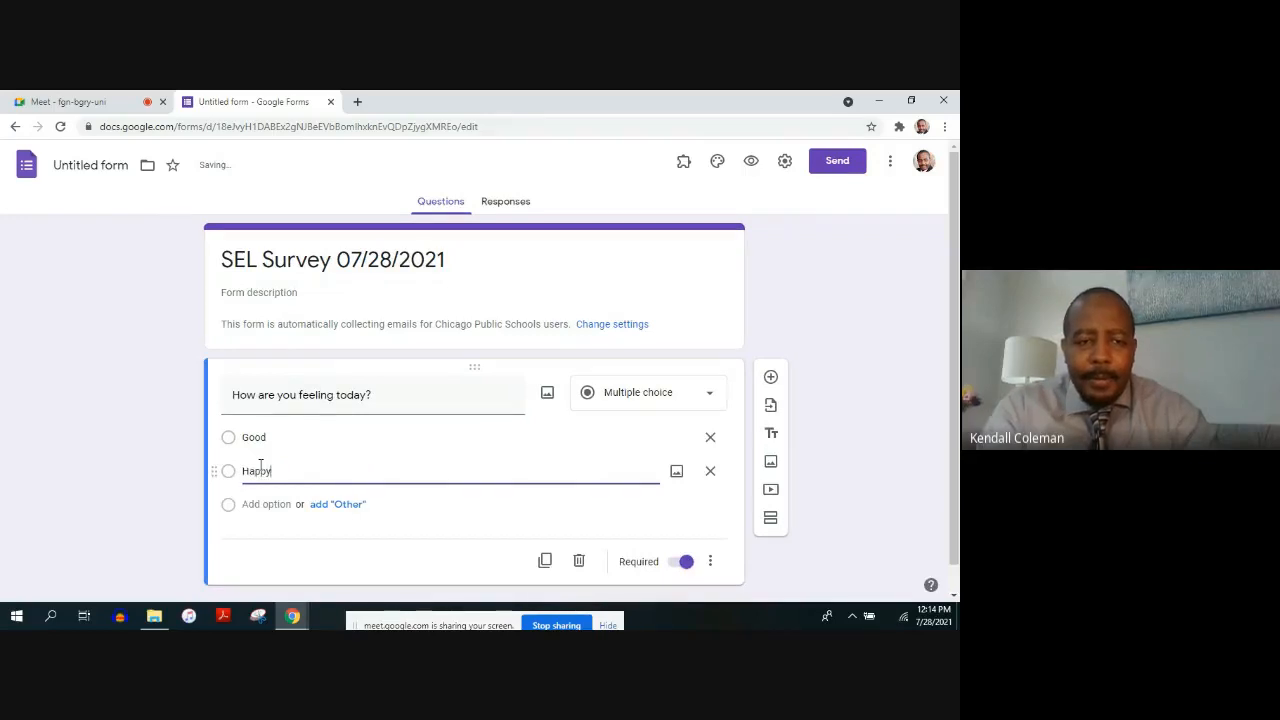
left_click(256, 503)
type("Sad")
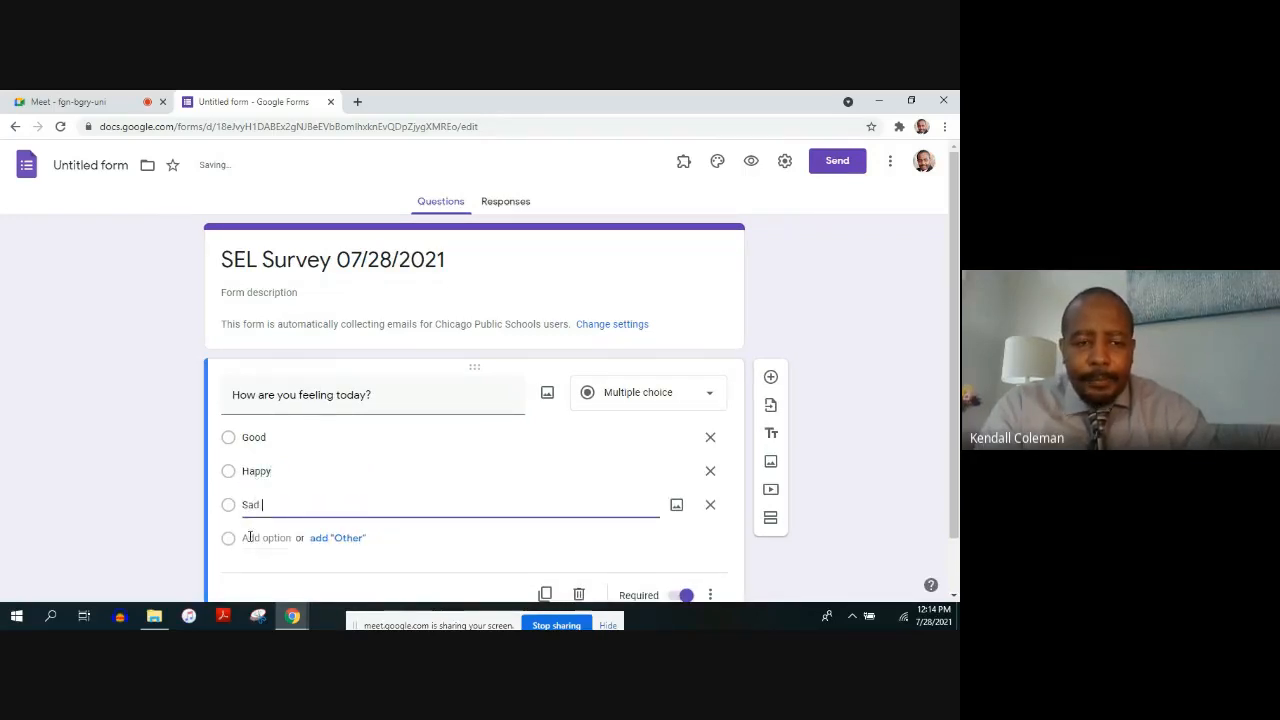
left_click(250, 537)
type("Bad")
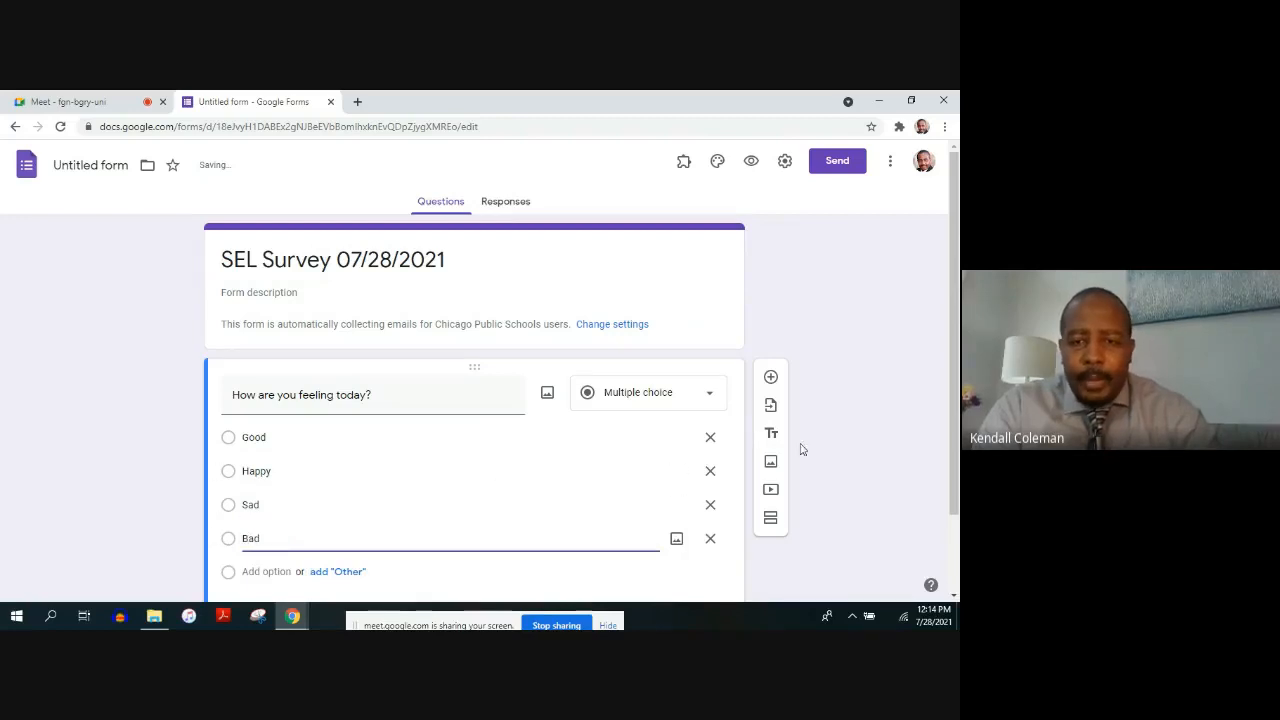
left_click(850, 452)
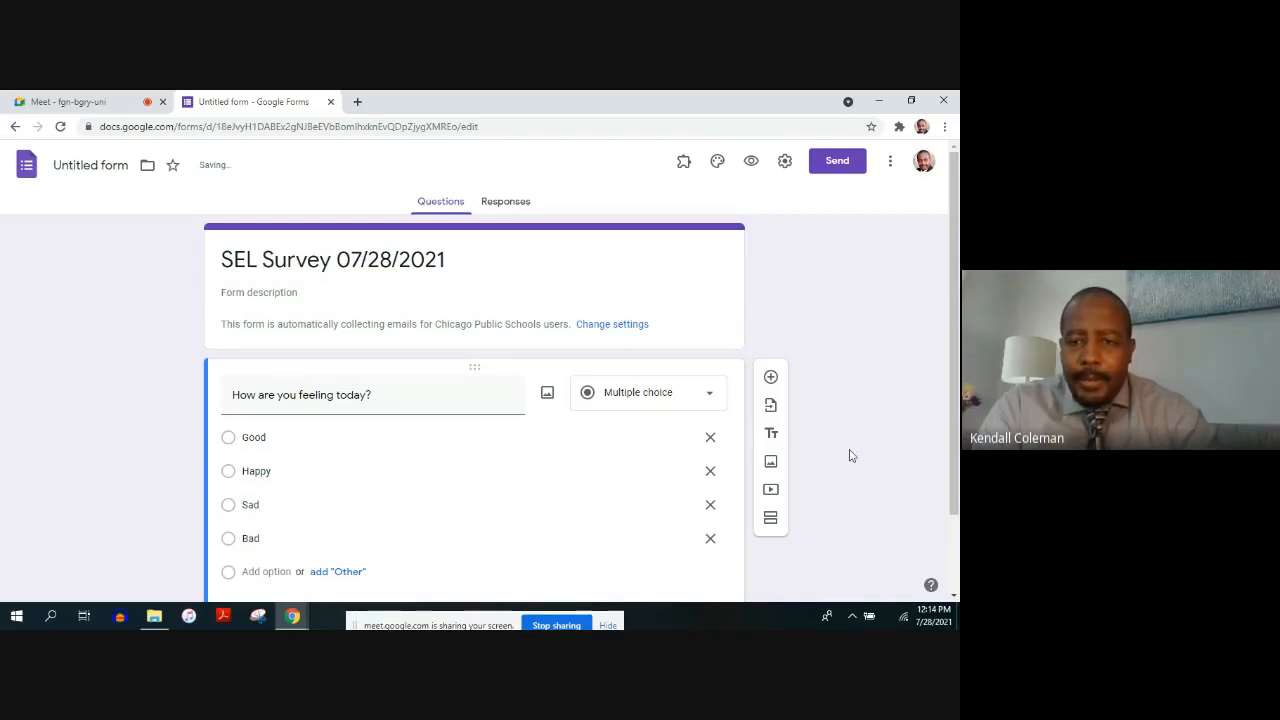
Step: Add a second multiple-choice question reading "What grade are you in?"
left_click_drag(953, 307, 948, 362)
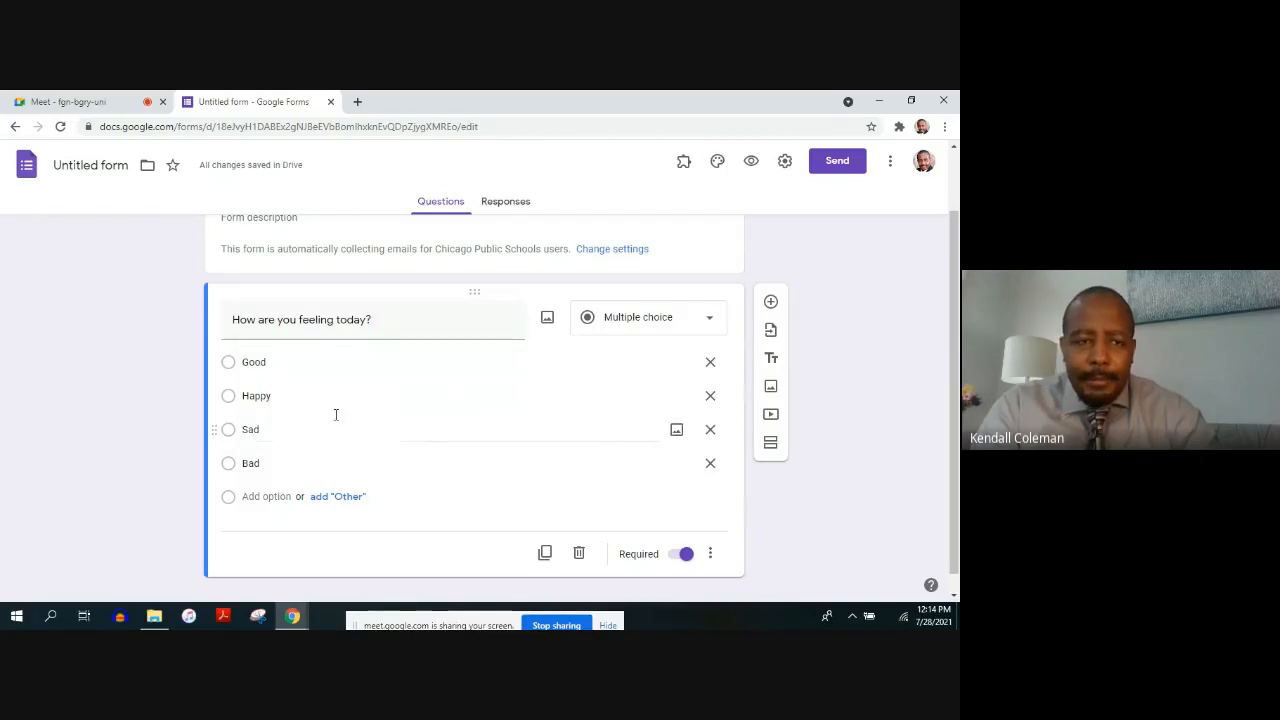
left_click(770, 303)
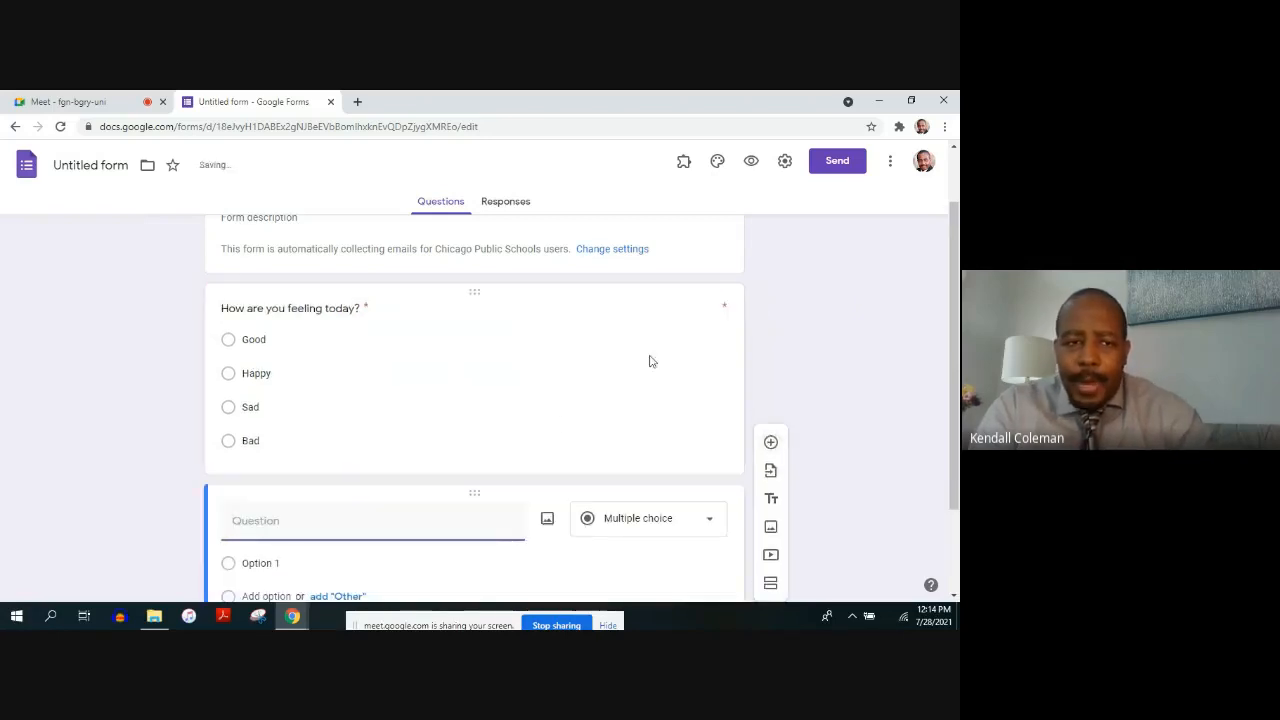
type("What ")
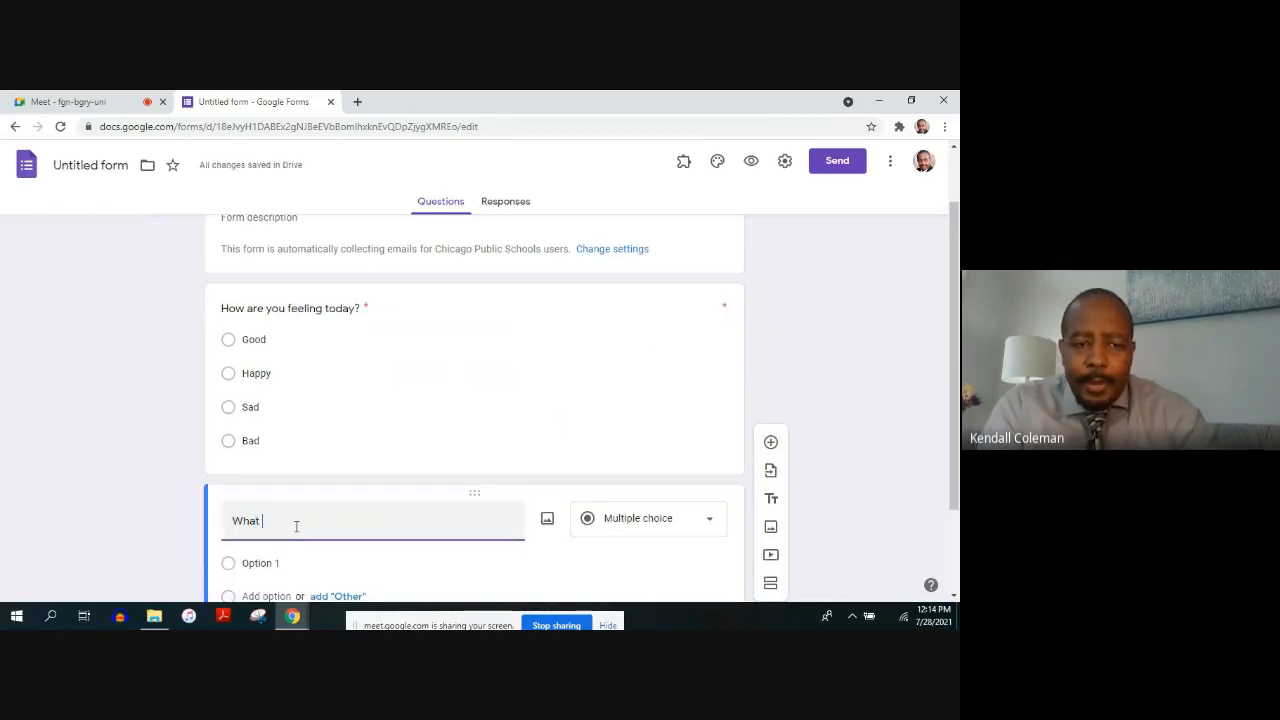
type("grade are you ")
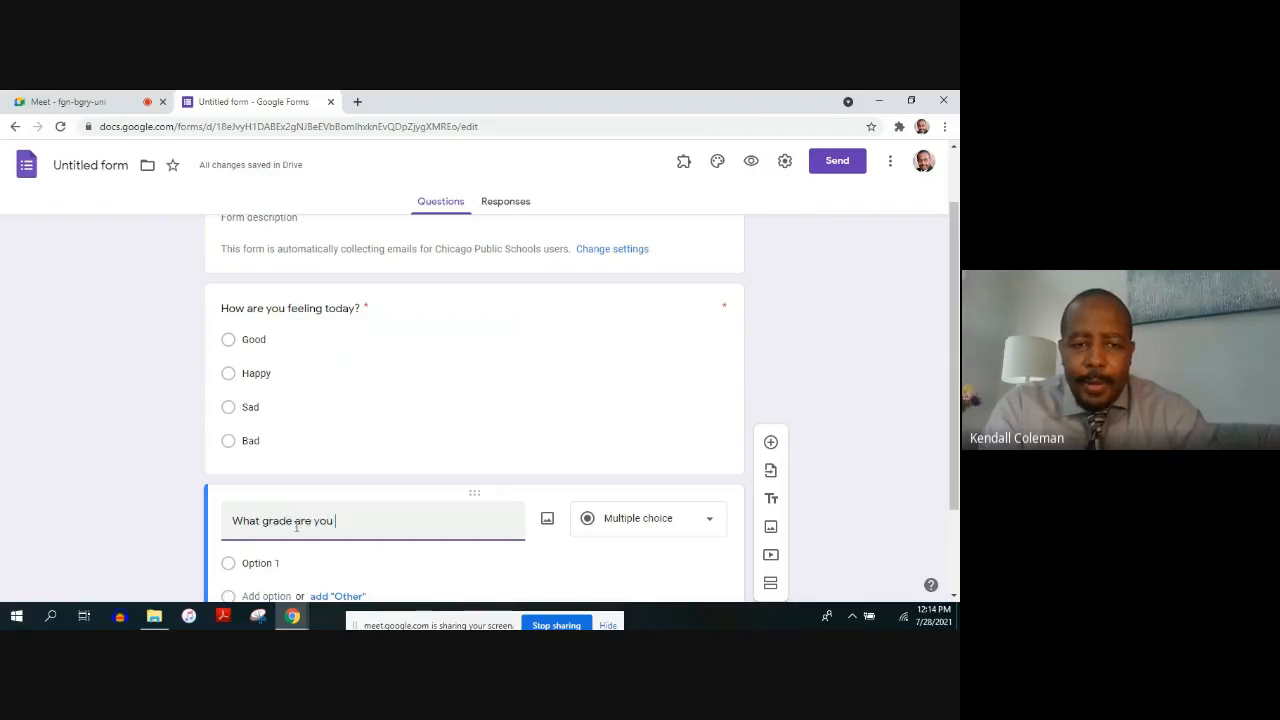
type("in")
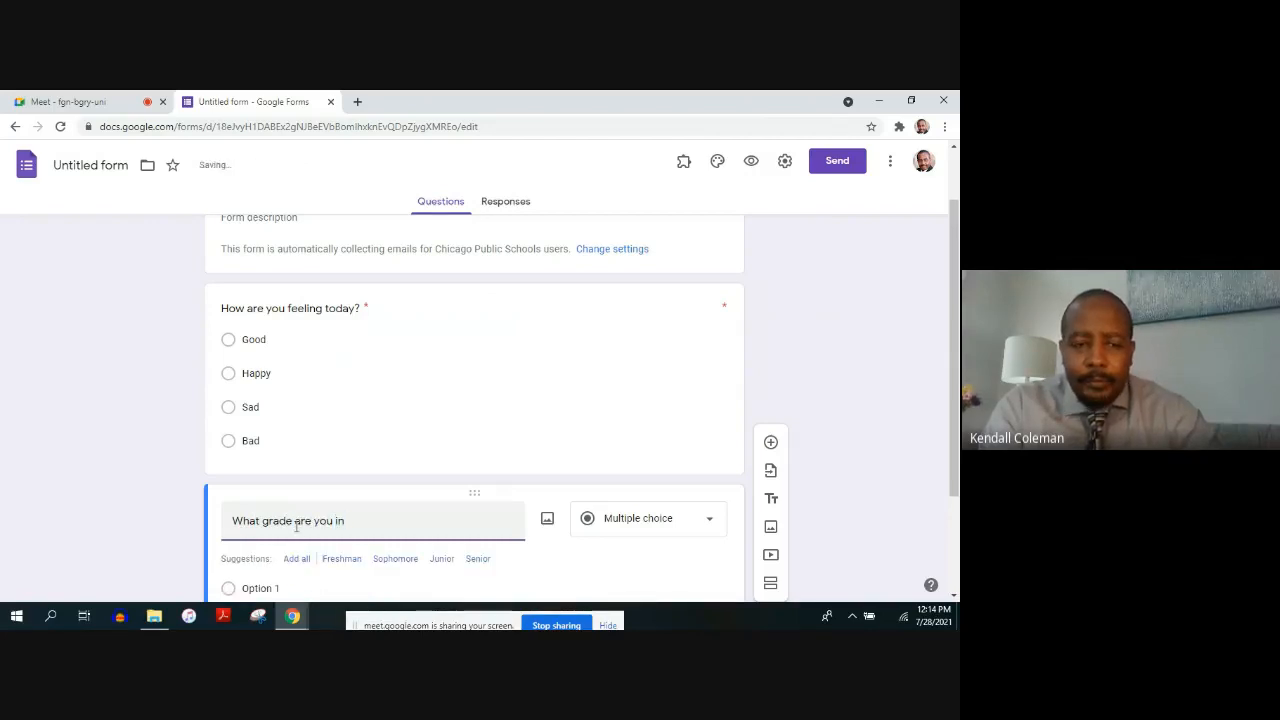
type("?")
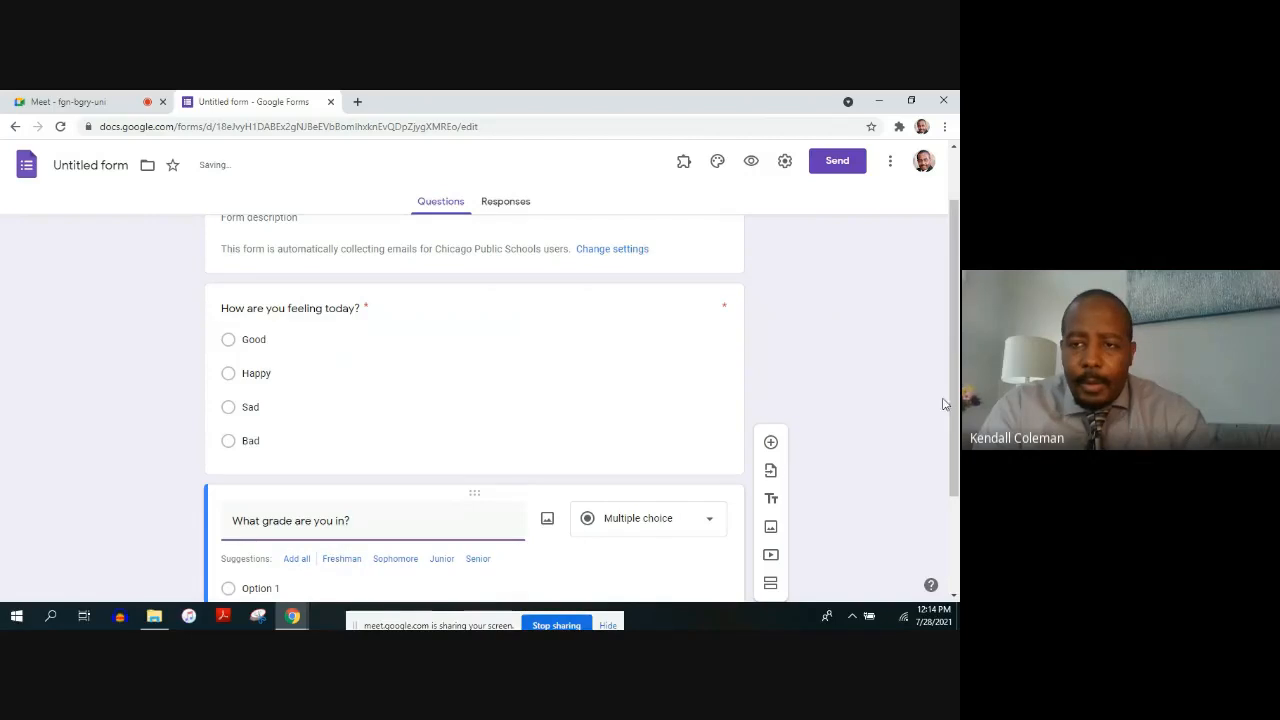
Step: Add all the suggested answers to the grade question: Freshman, Sophomore, Junior and Senior
left_click_drag(945, 404, 937, 491)
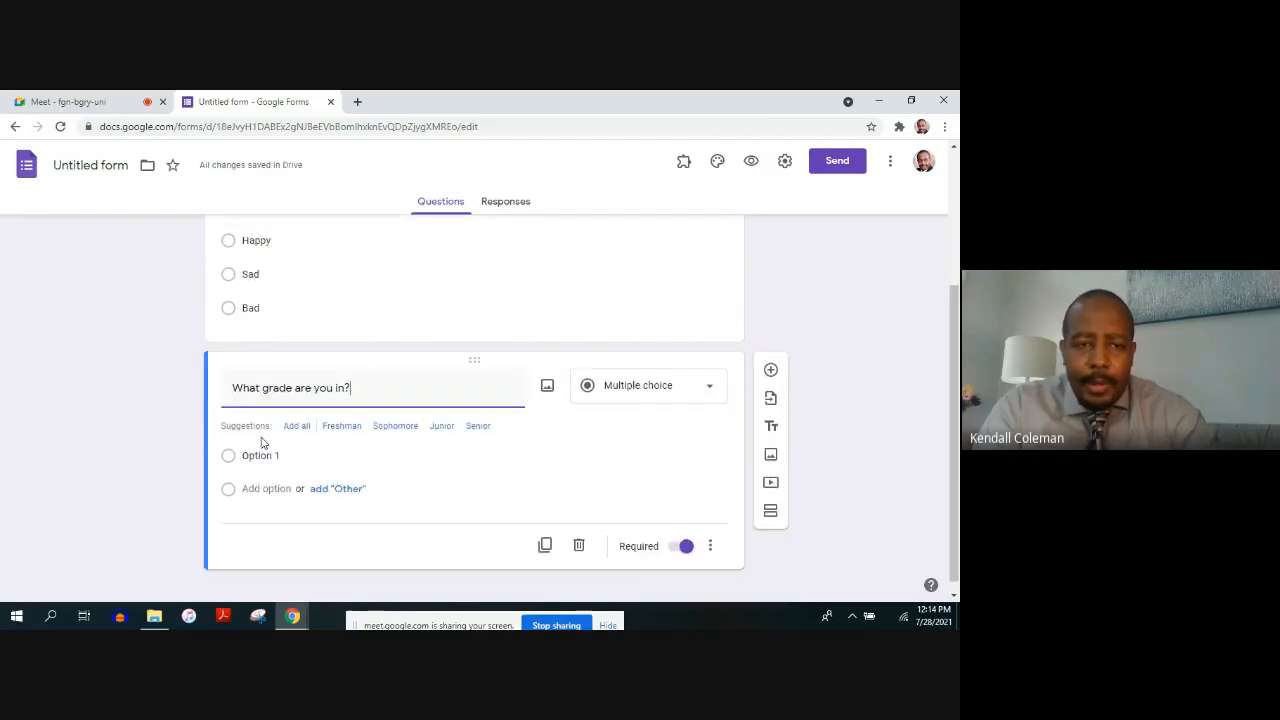
left_click(296, 426)
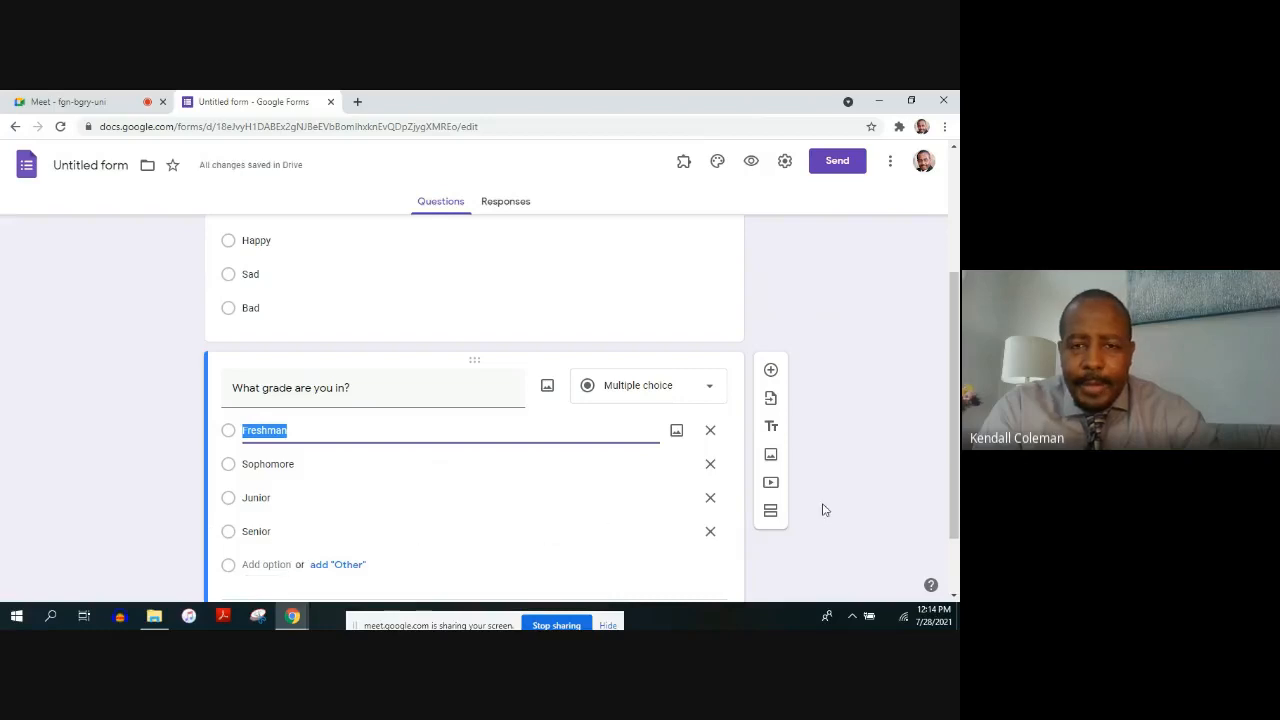
left_click(889, 502)
Step: Add a third multiple-choice question reading "How are you doing in your classes?"
left_click_drag(953, 452, 953, 505)
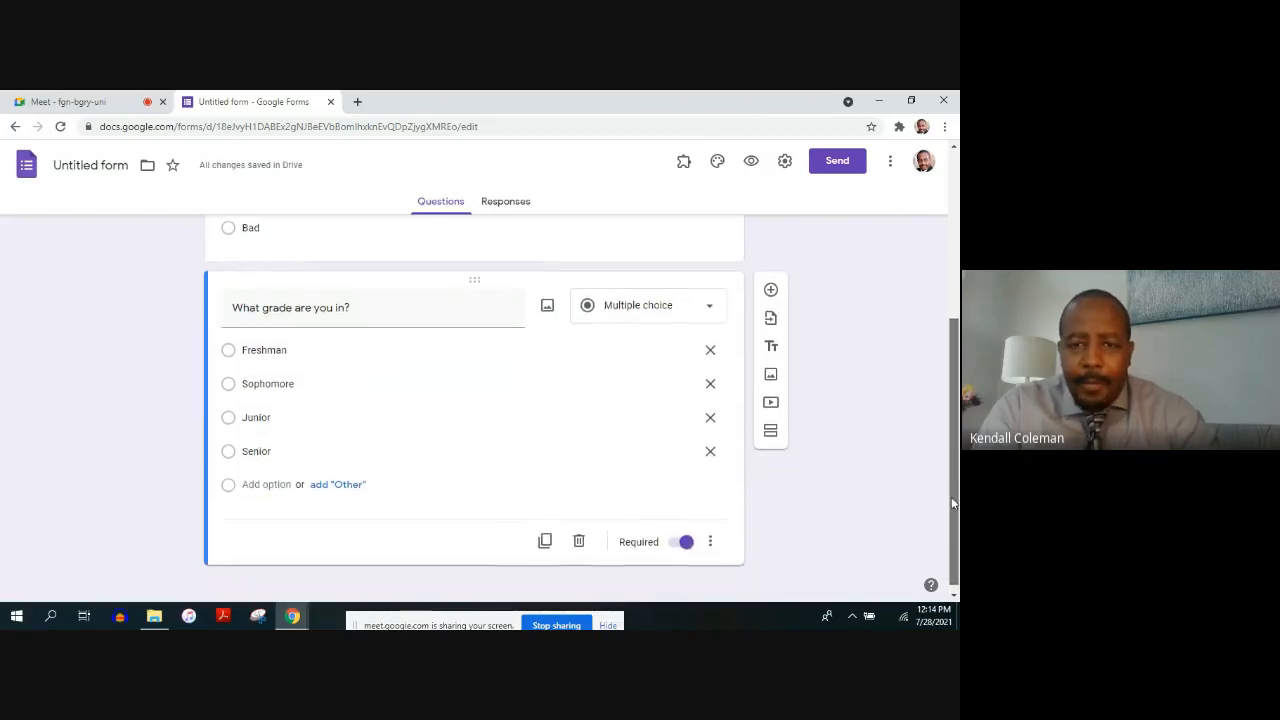
left_click(772, 289)
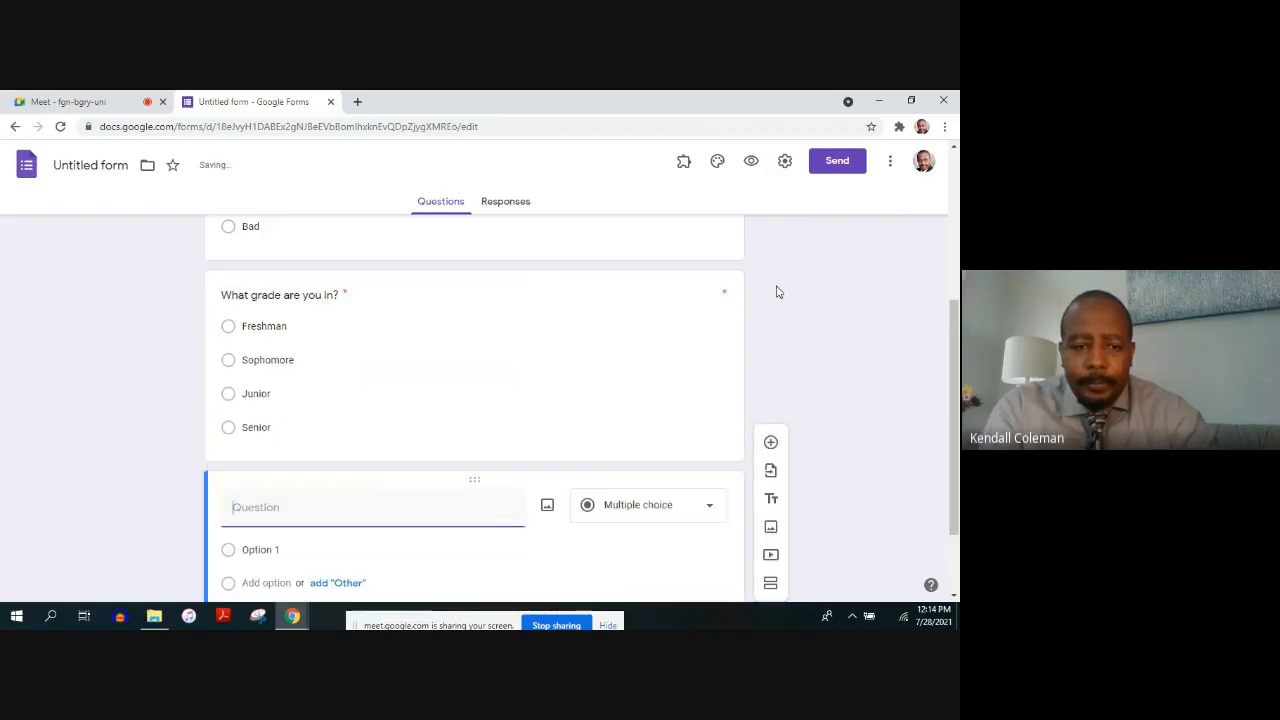
type("How are yo")
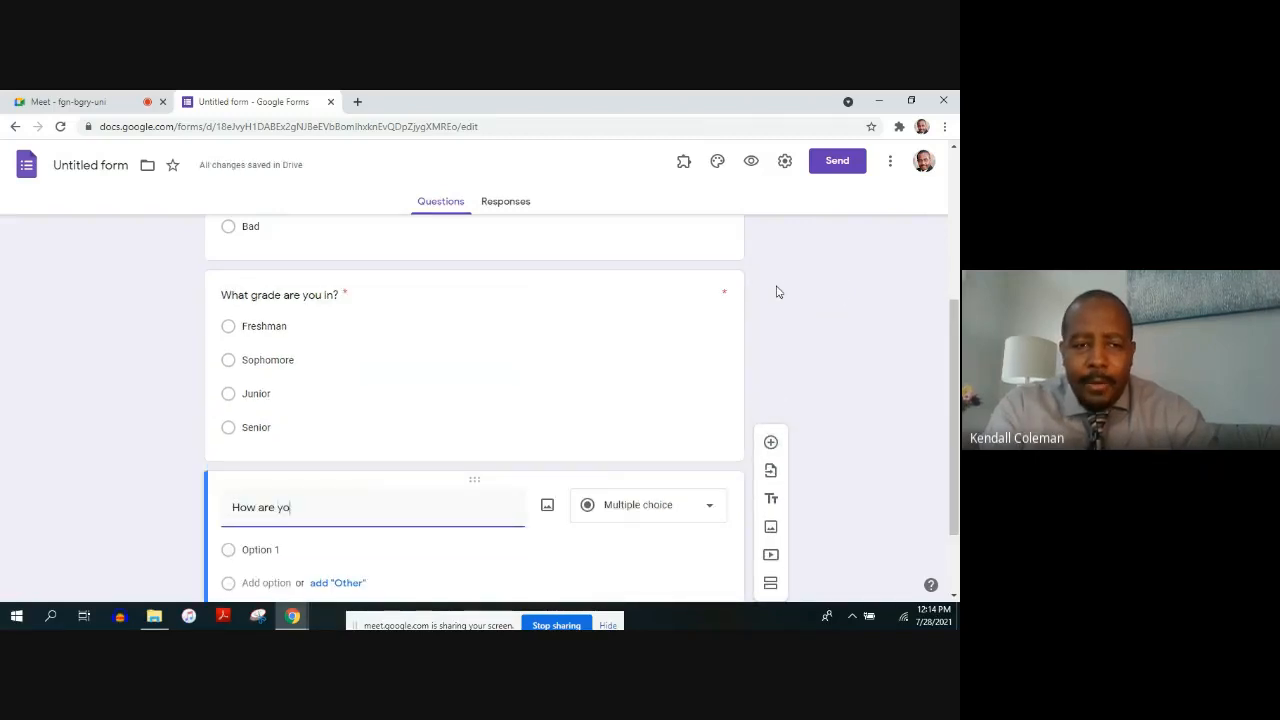
type("u doing in your")
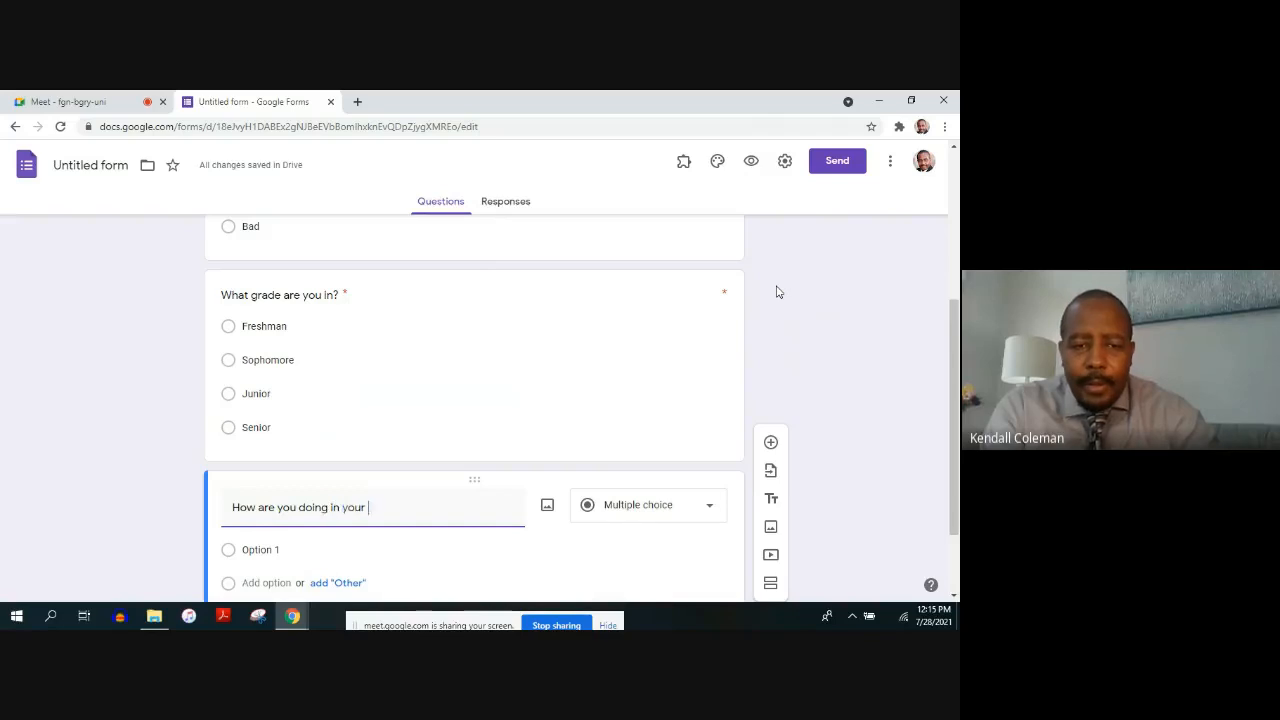
type(" classes?")
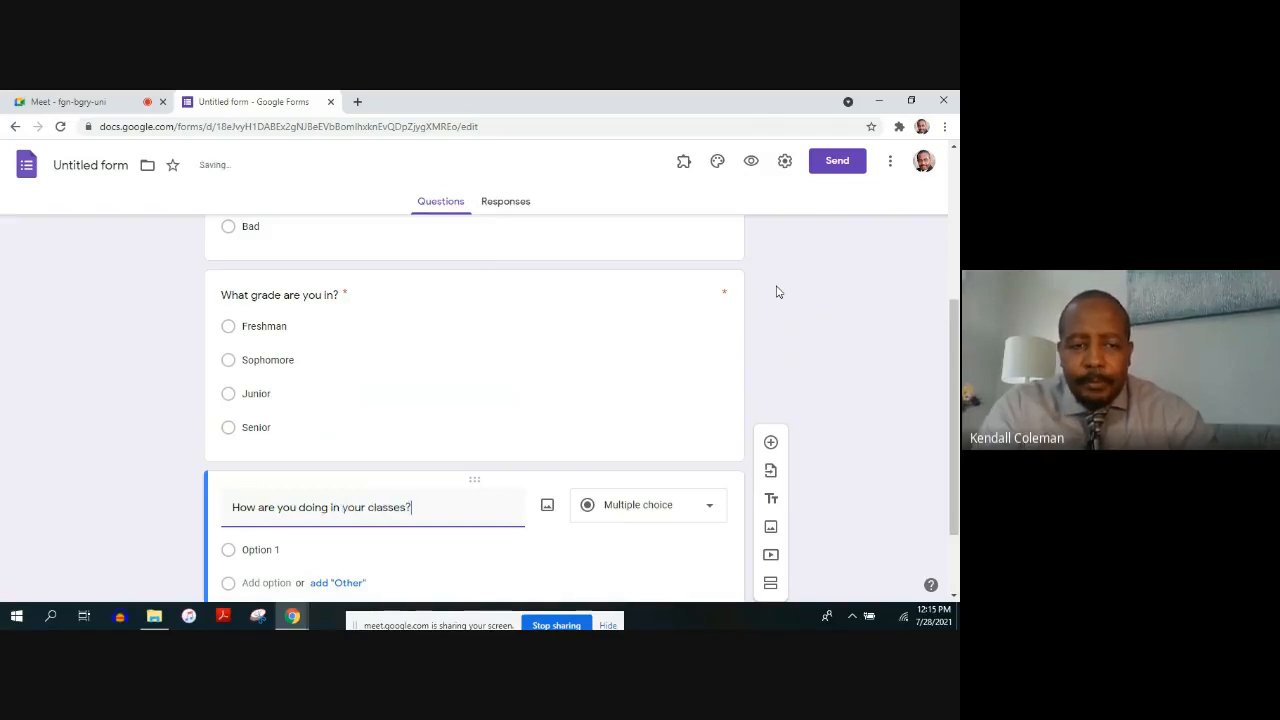
Step: Set the classes question's first answer to Excellent and add all the suggested answers Good, Fair and Poor
left_click(279, 549)
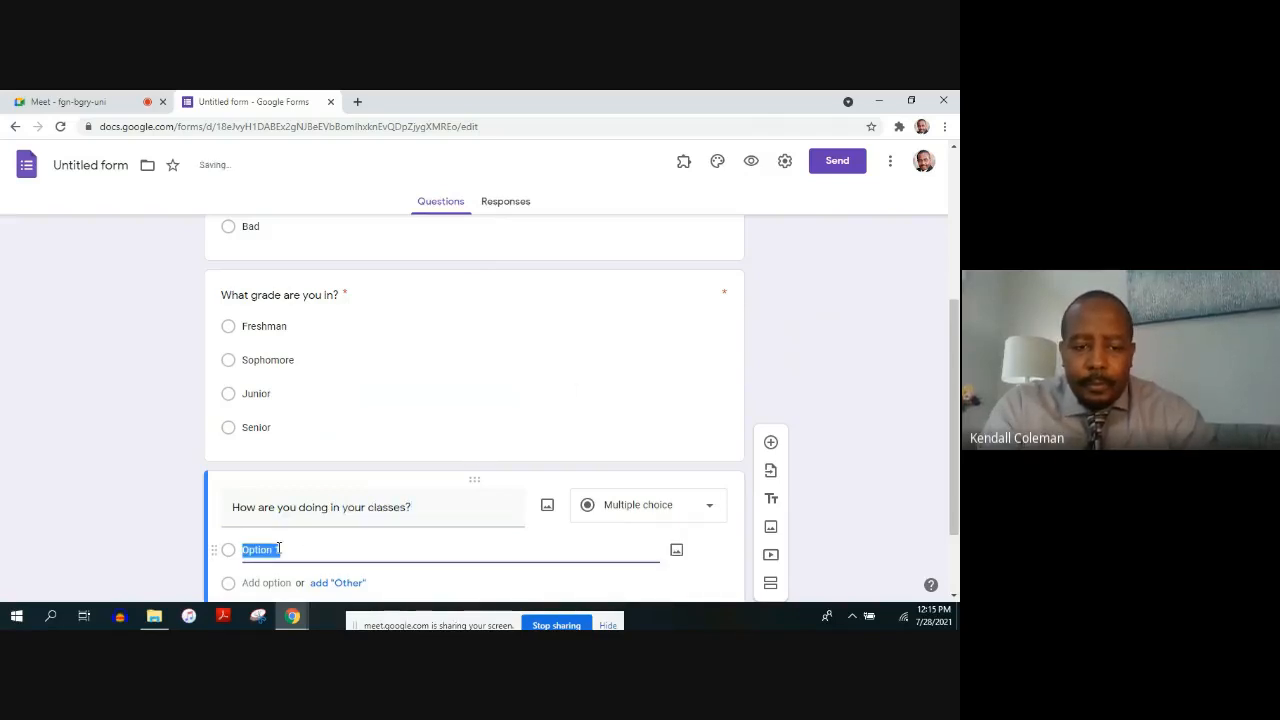
type("Excellent")
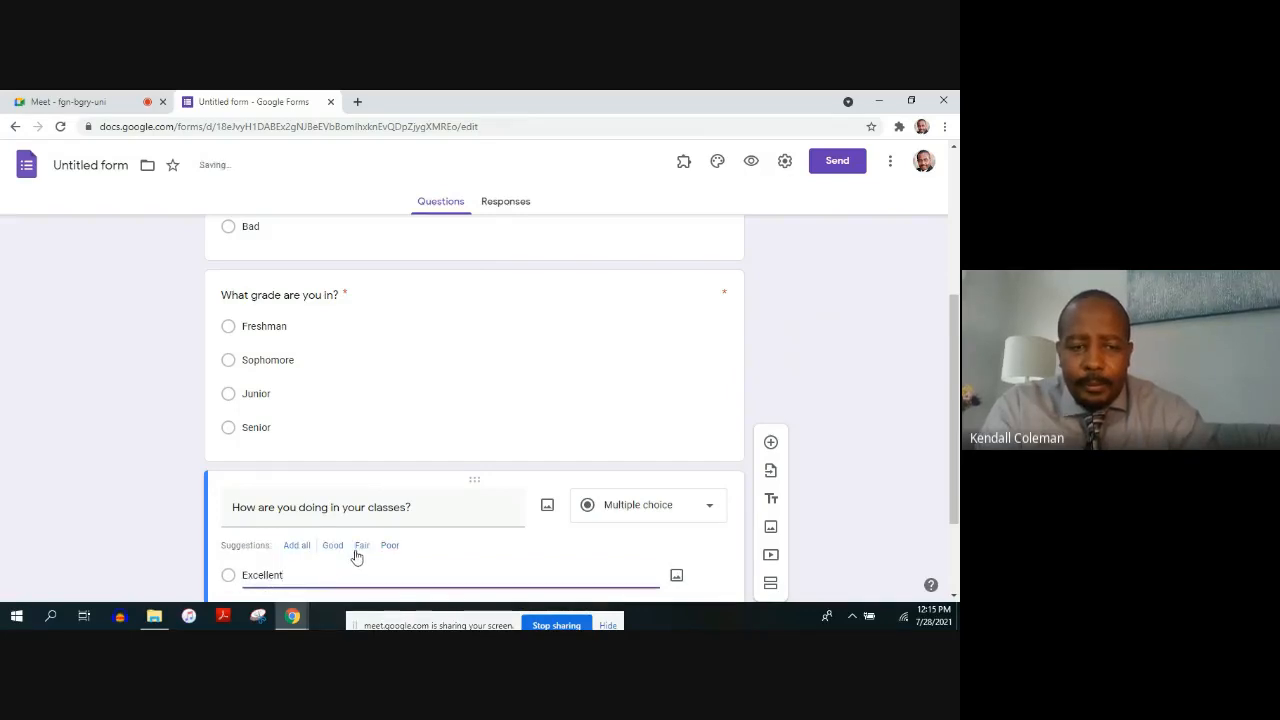
left_click(297, 546)
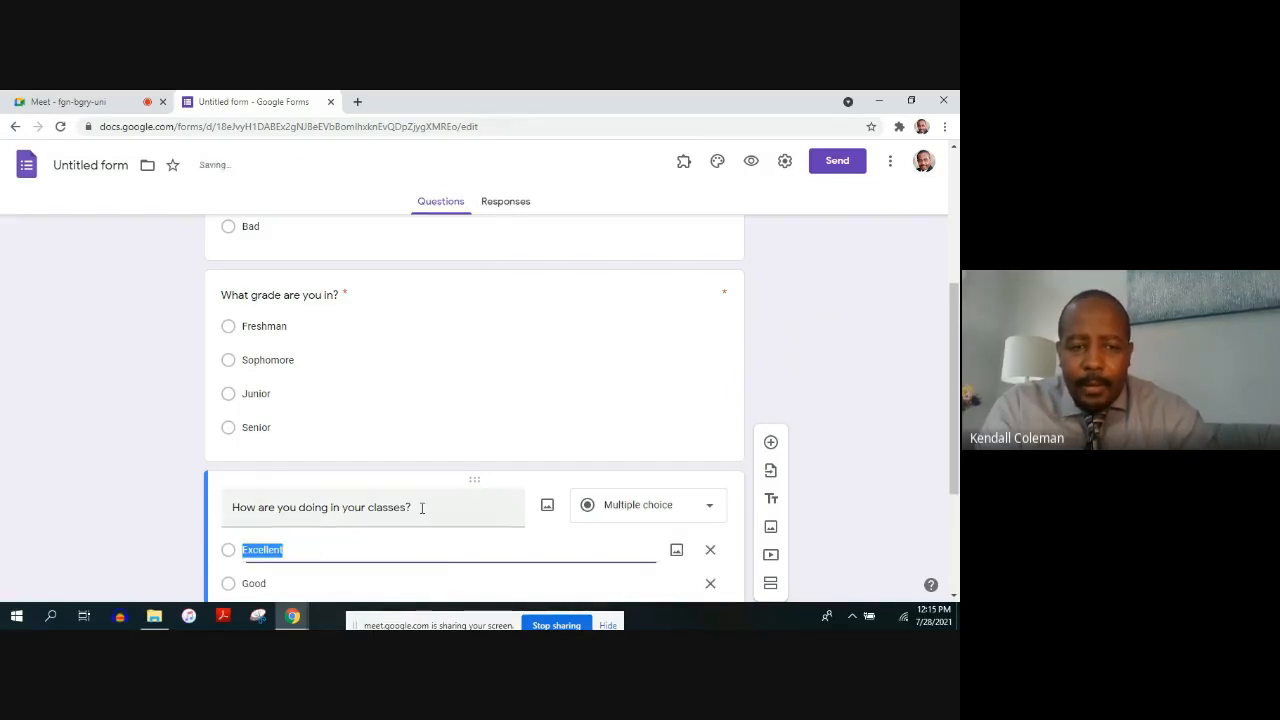
Step: Change the last answer of the "How are you doing in your classes?" question to Bad
scroll(958, 415, "down", 1)
left_click_drag(958, 416, 958, 442)
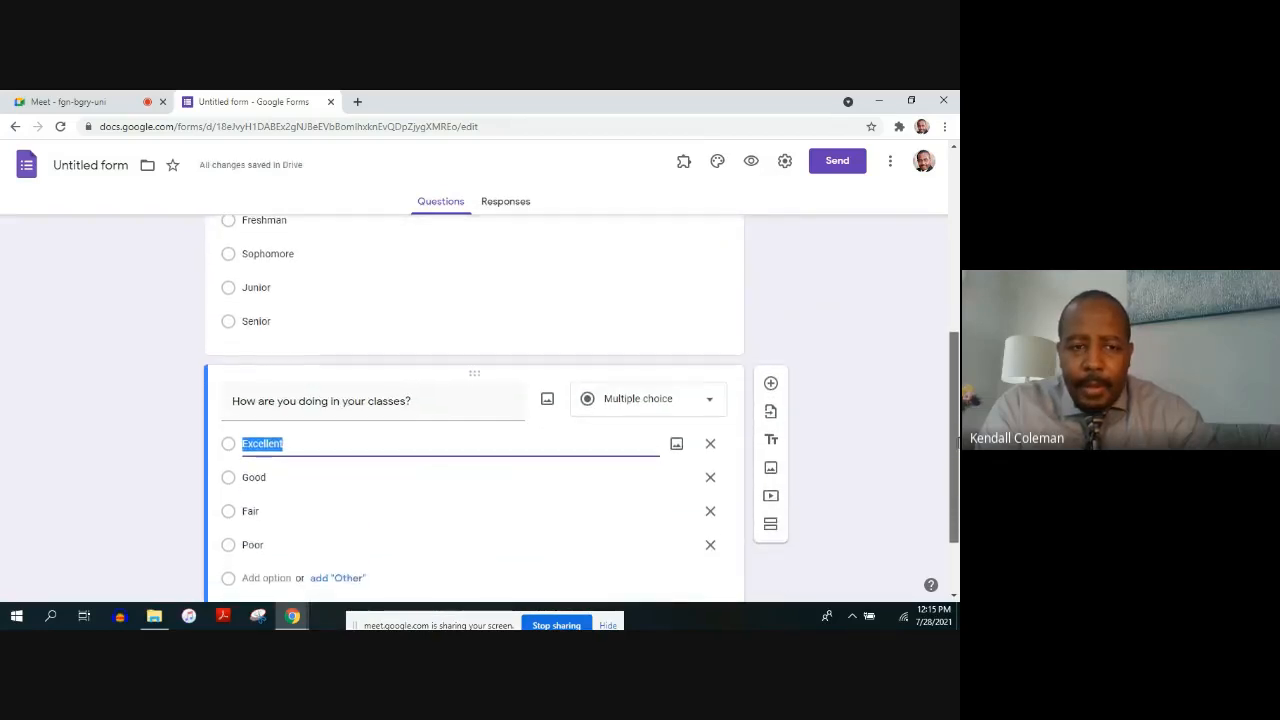
left_click(286, 545)
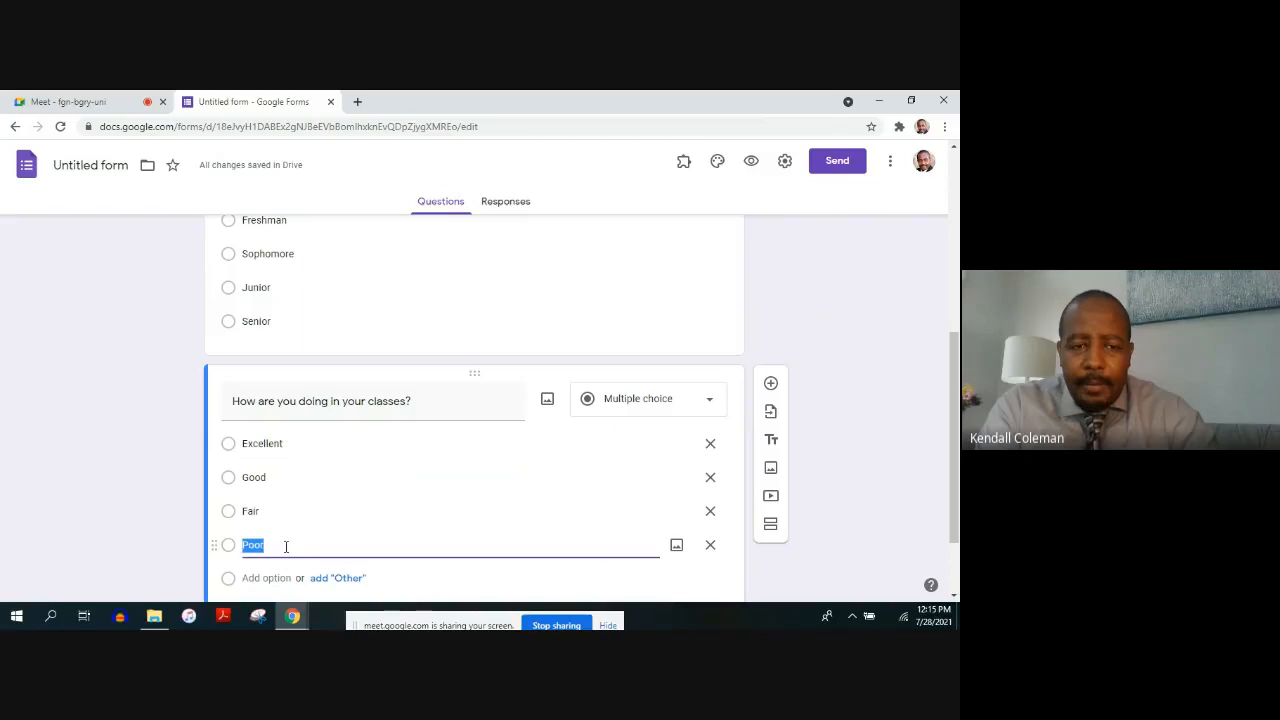
type("Not that")
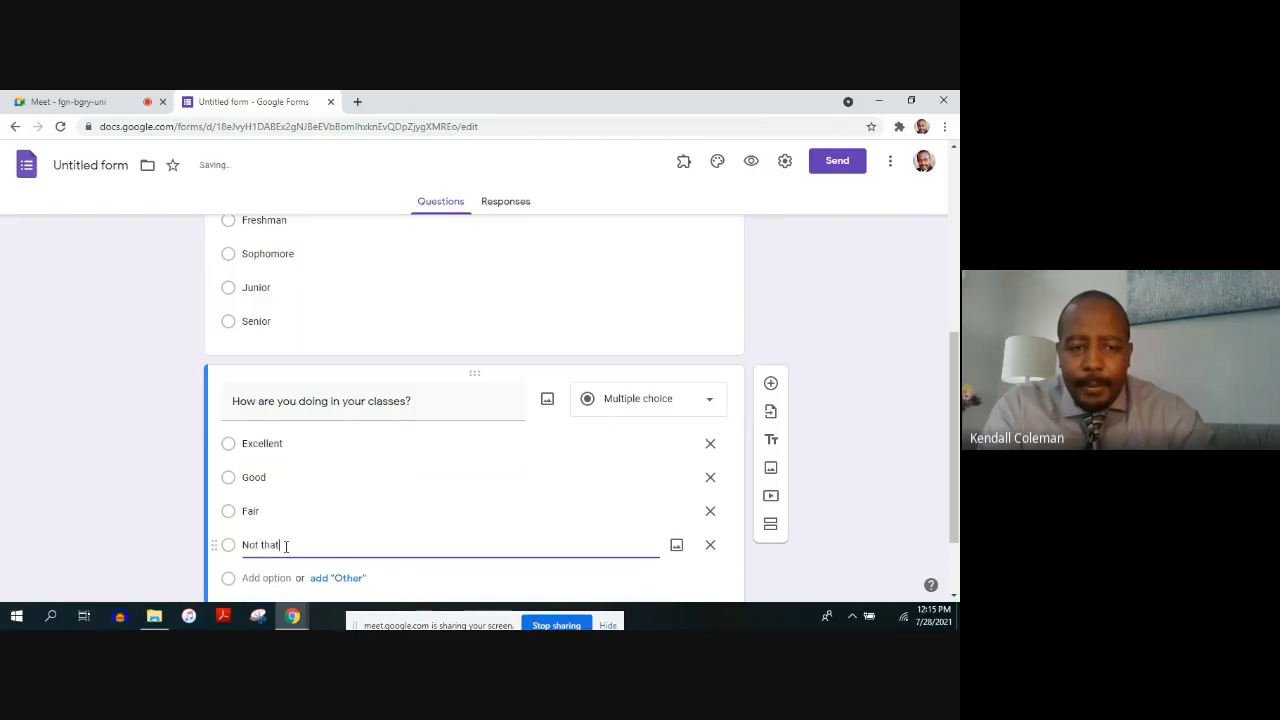
key("BackSpace")
key("BackSpace")
key("BackSpace")
key("BackSpace")
key("BackSpace")
key("BackSpace")
key("BackSpace")
type("Bad")
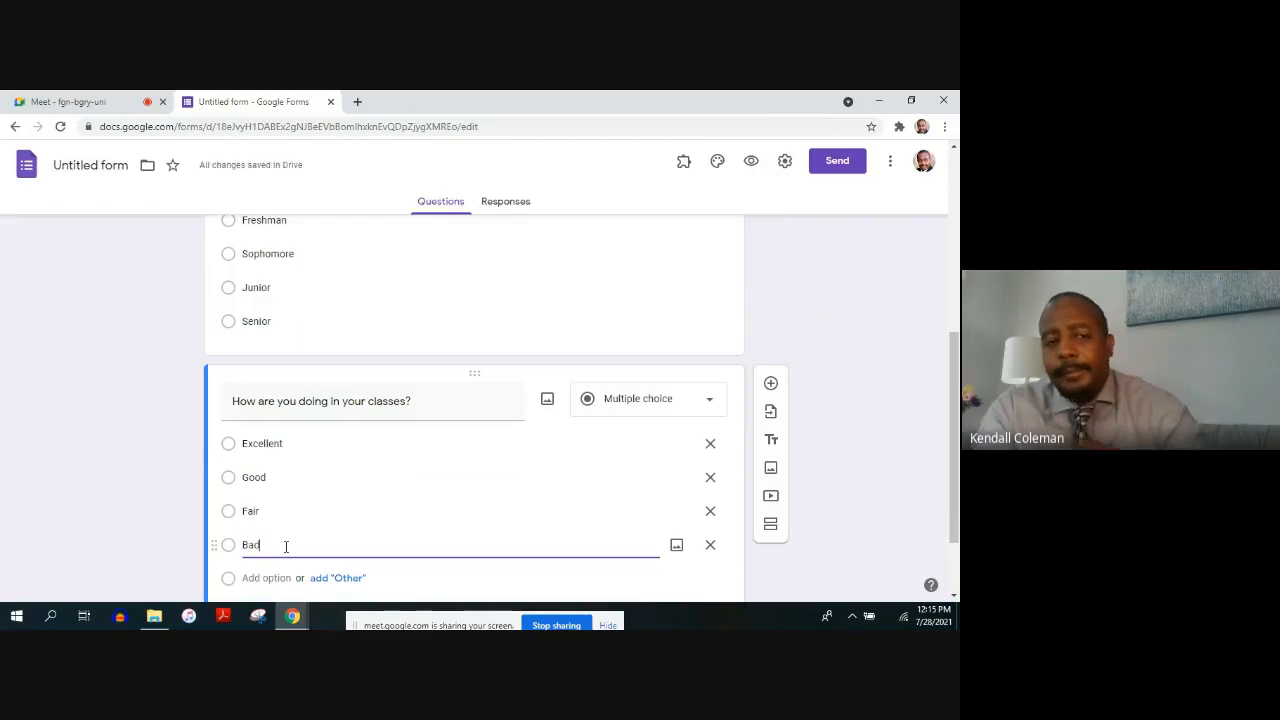
left_click(151, 502)
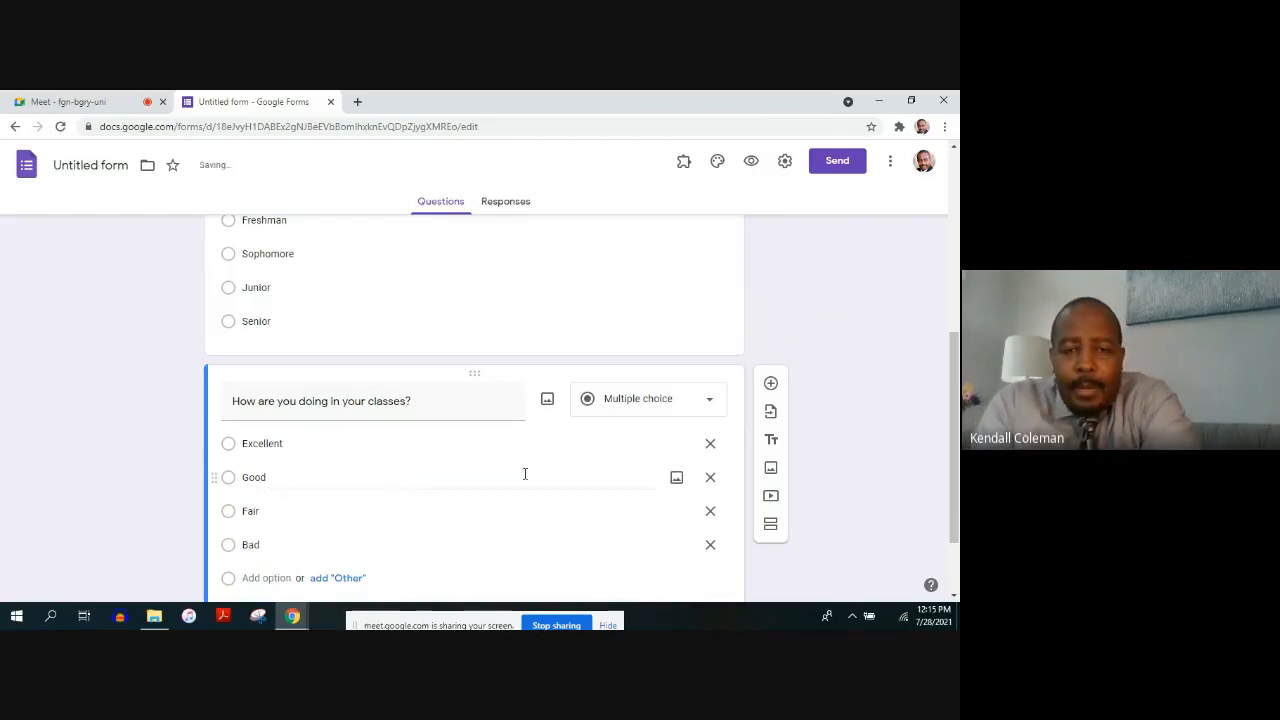
Step: Add a fourth question reading "Name one thing fun that you did this summer?" and set its type to Short answer
scroll(940, 277, "up", 10)
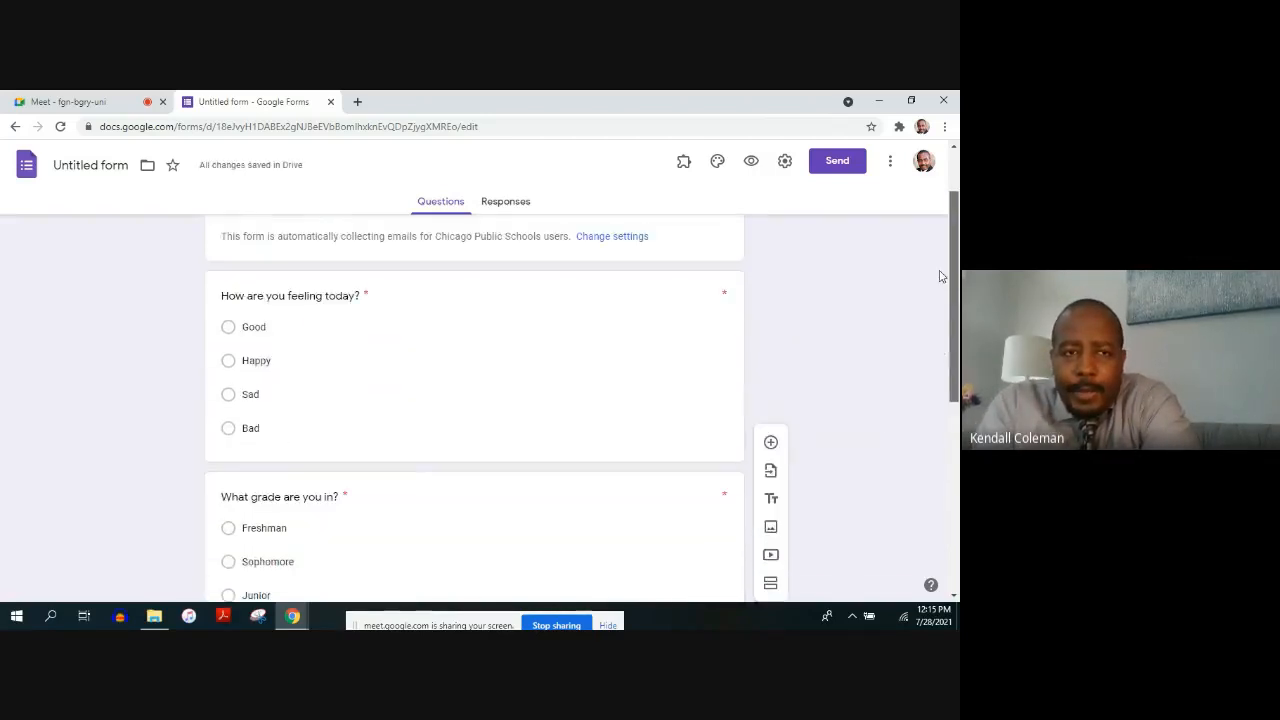
scroll(940, 248, "up", 1)
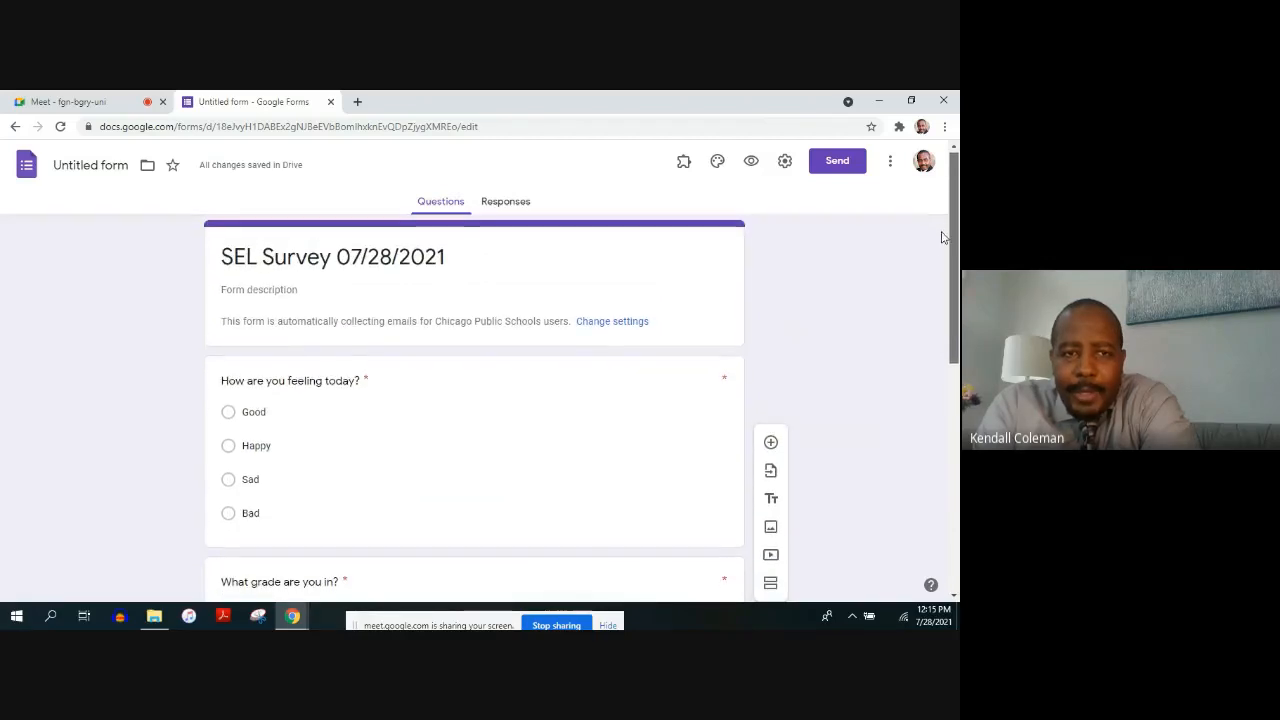
scroll(941, 240, "down", 5)
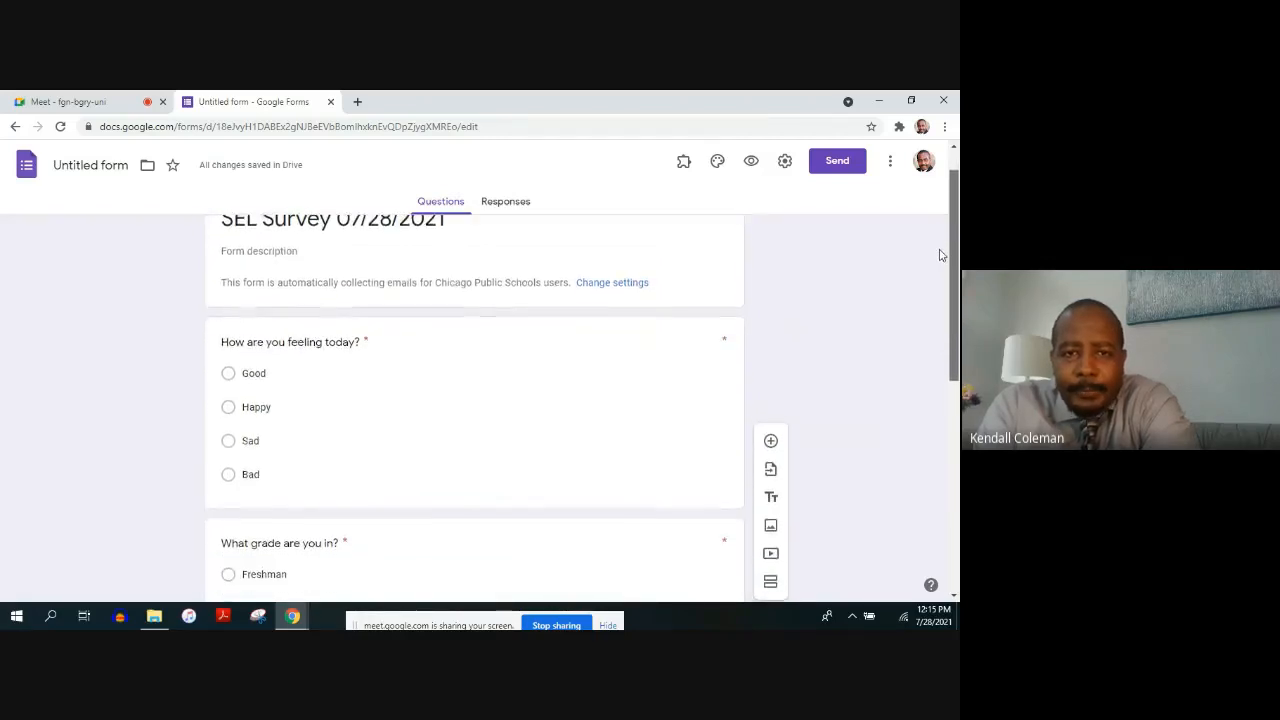
scroll(918, 440, "down", 2)
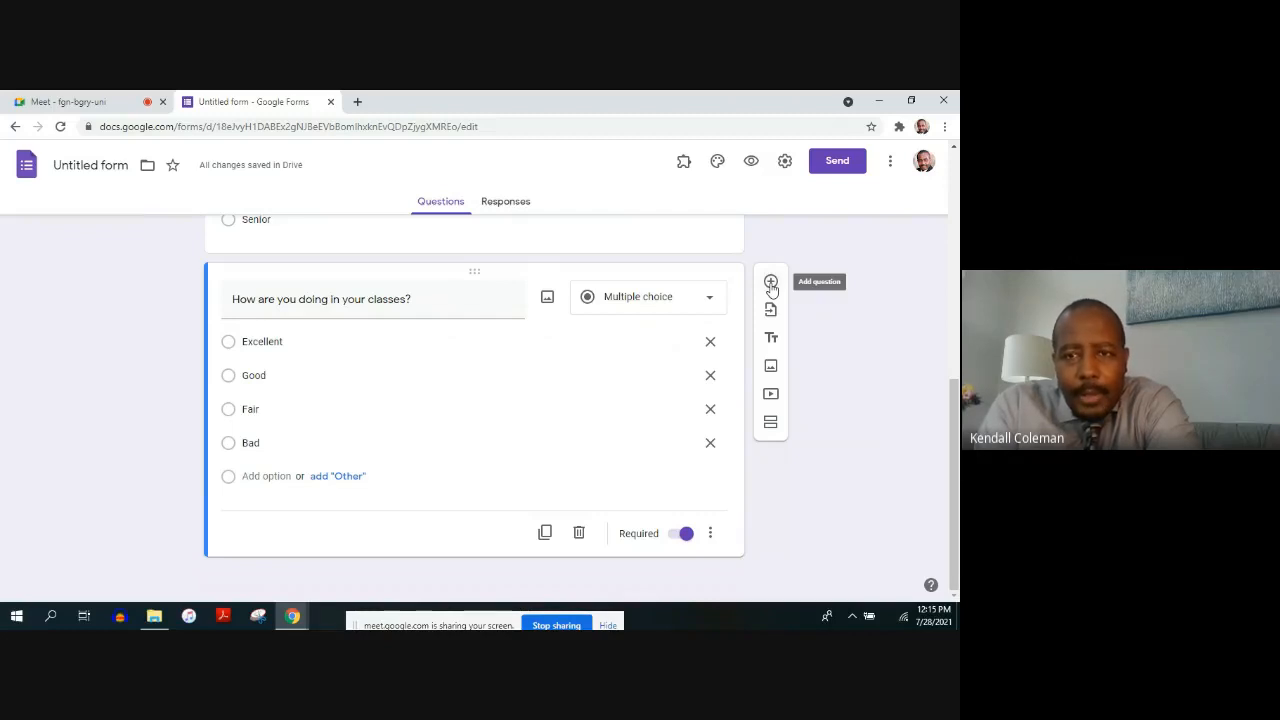
left_click(771, 284)
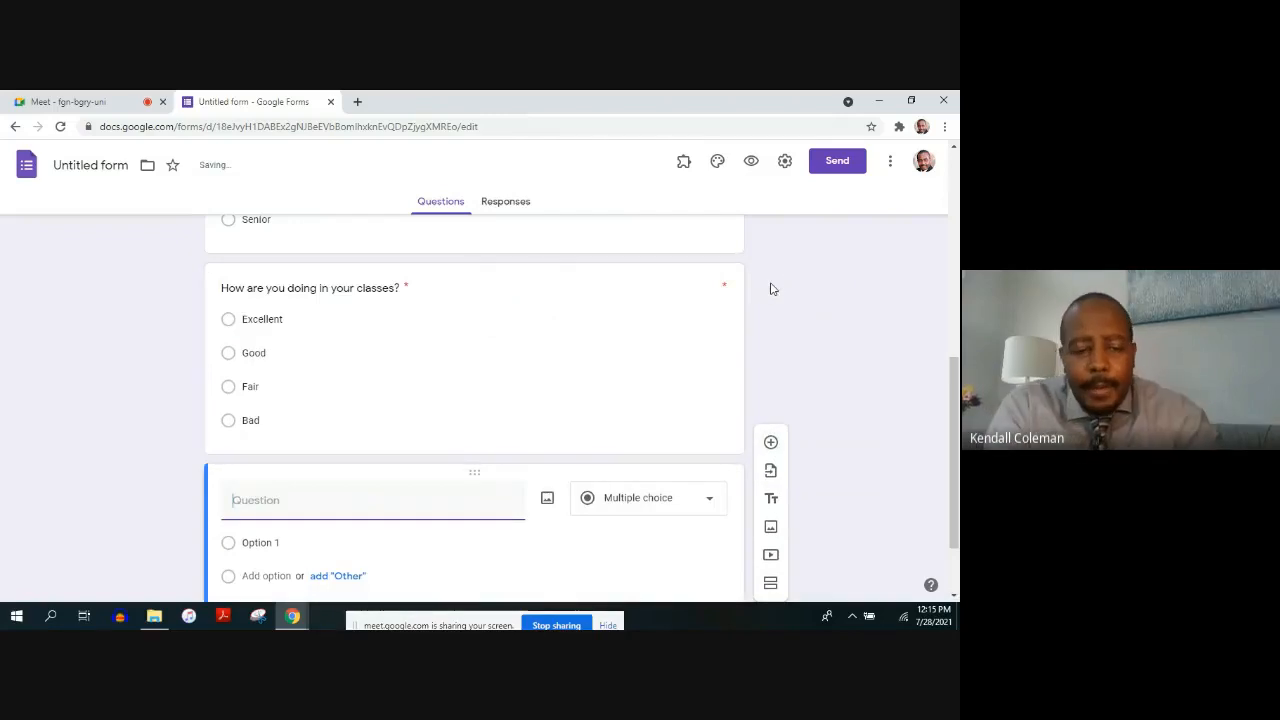
type("Name on")
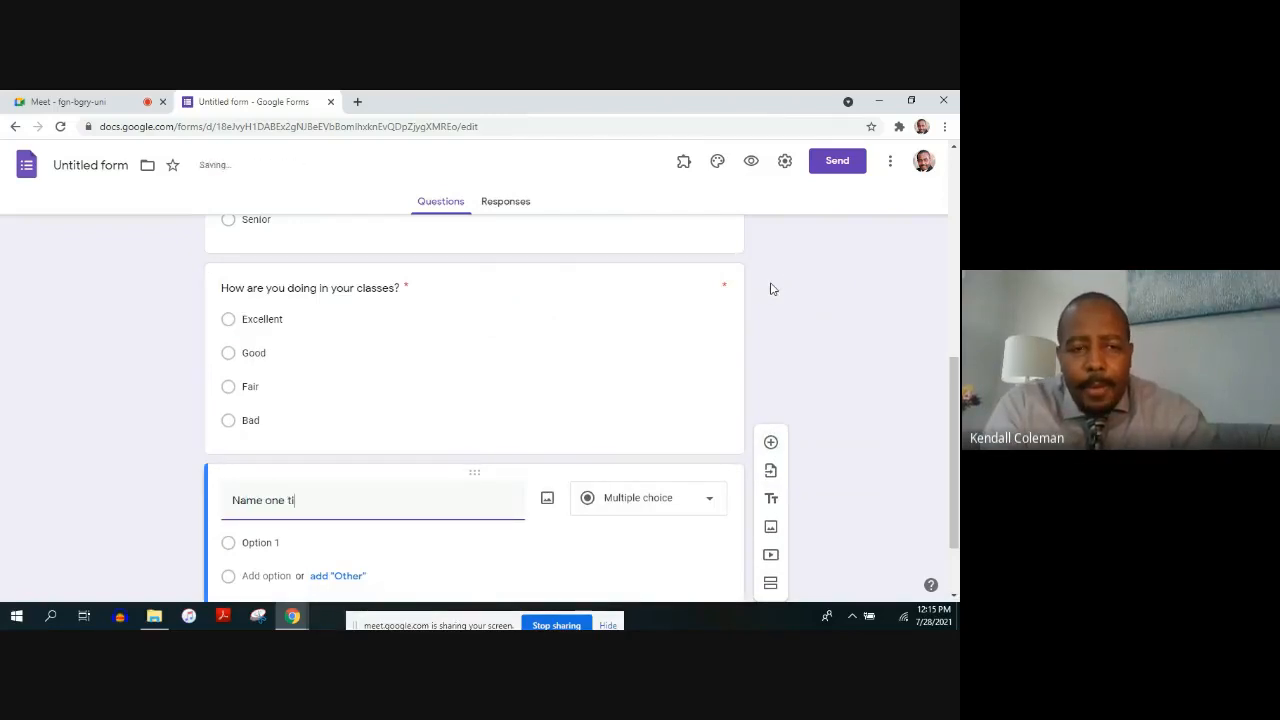
type("e thing f")
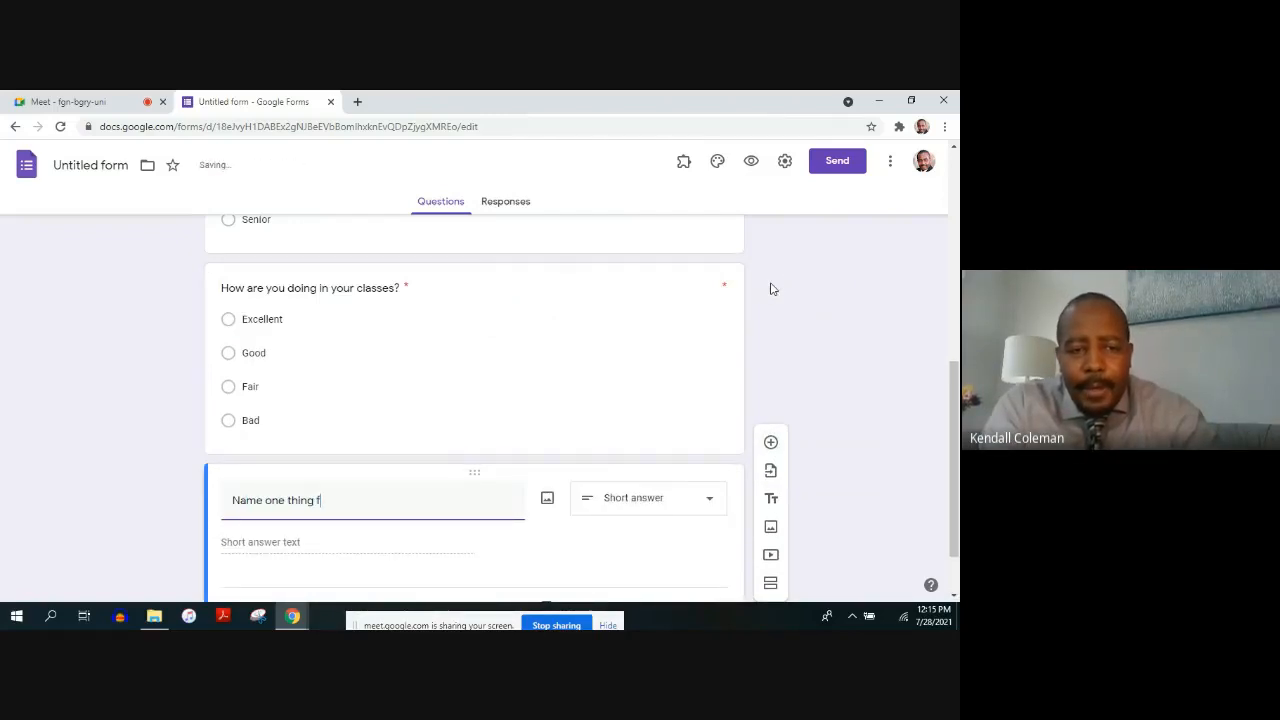
type("un that")
key("BackSpace")
key("BackSpace")
type("at")
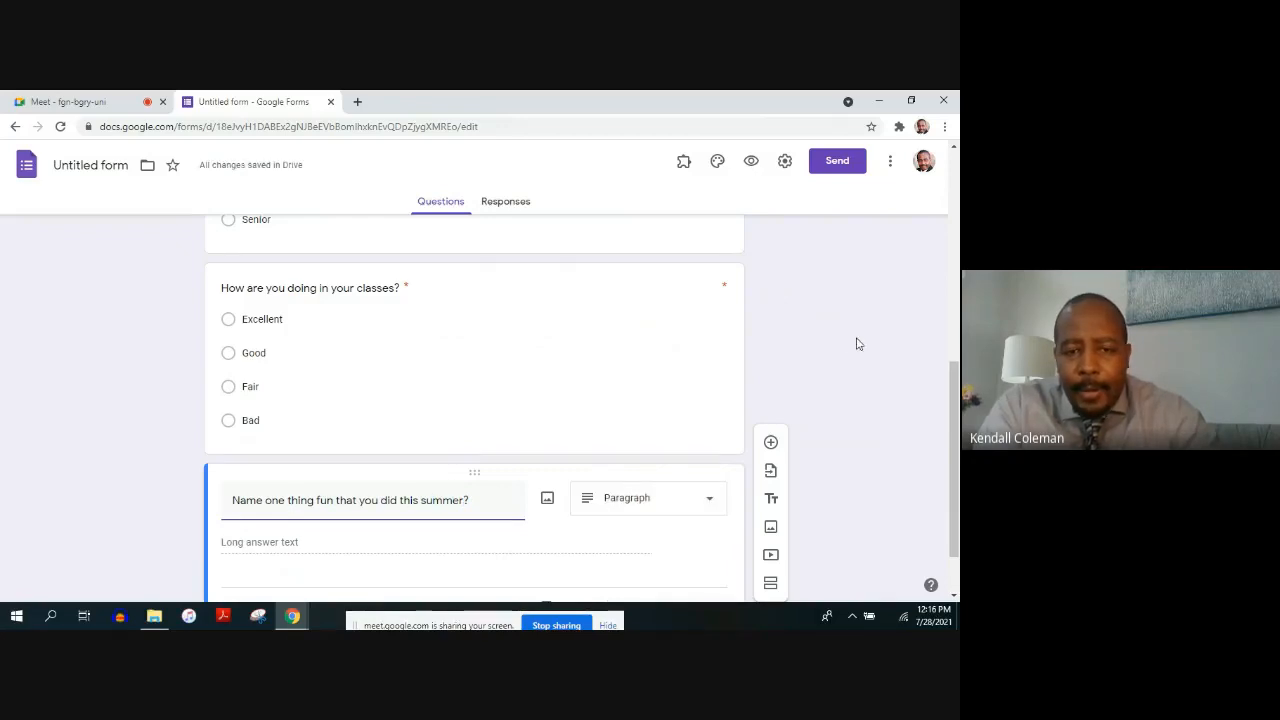
left_click(701, 500)
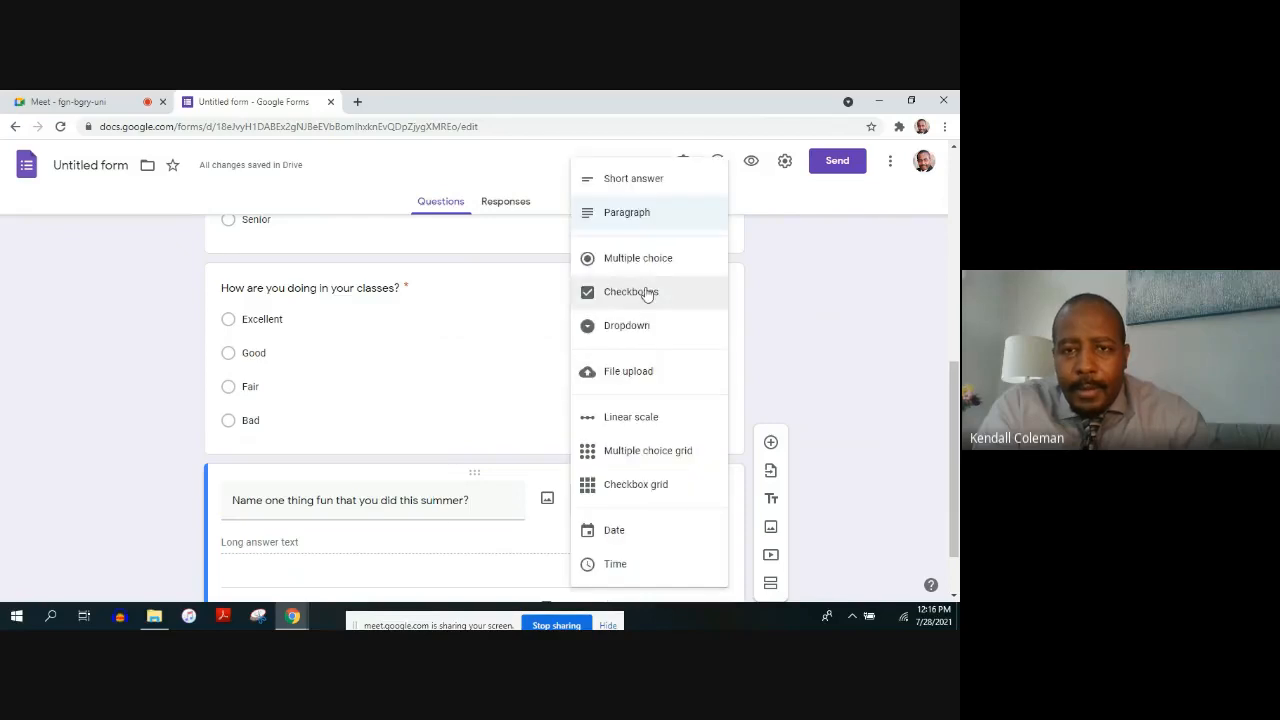
left_click(660, 182)
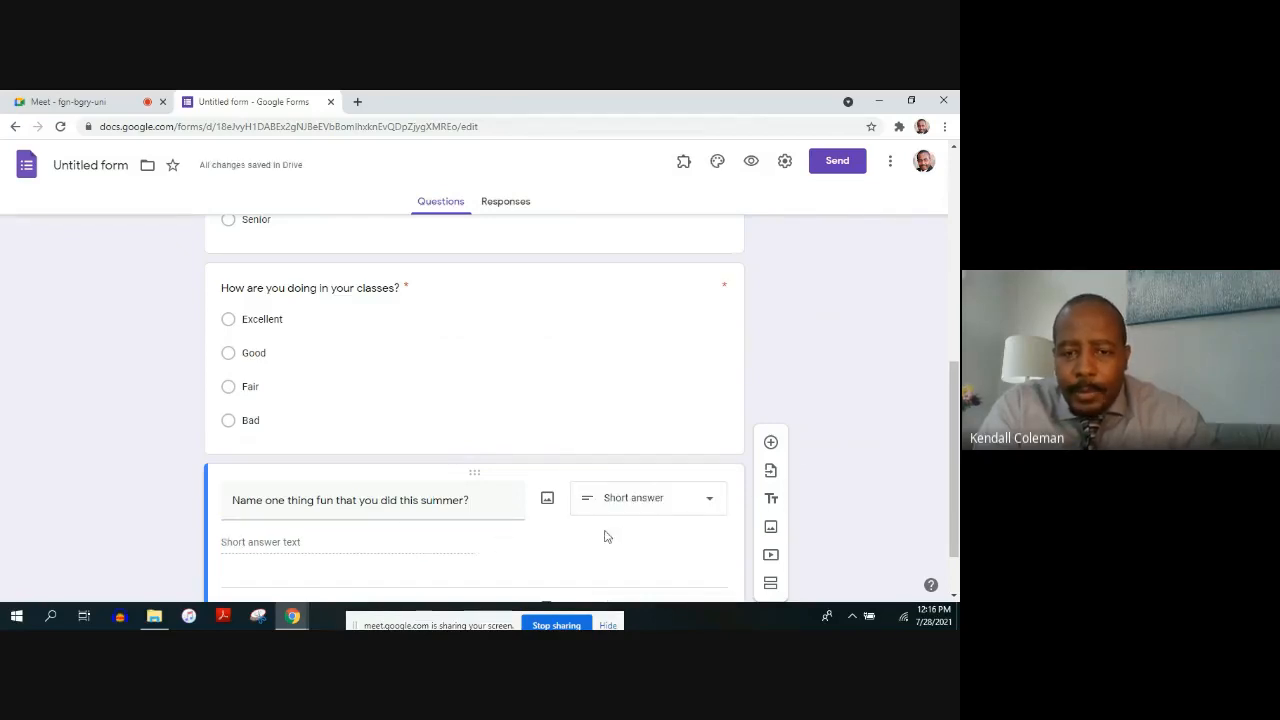
Step: Add a multiple-choice question reading "Are you looking forward to the new school year?" with all the suggested answers Yes, No and Maybe
scroll(943, 492, "down", 1)
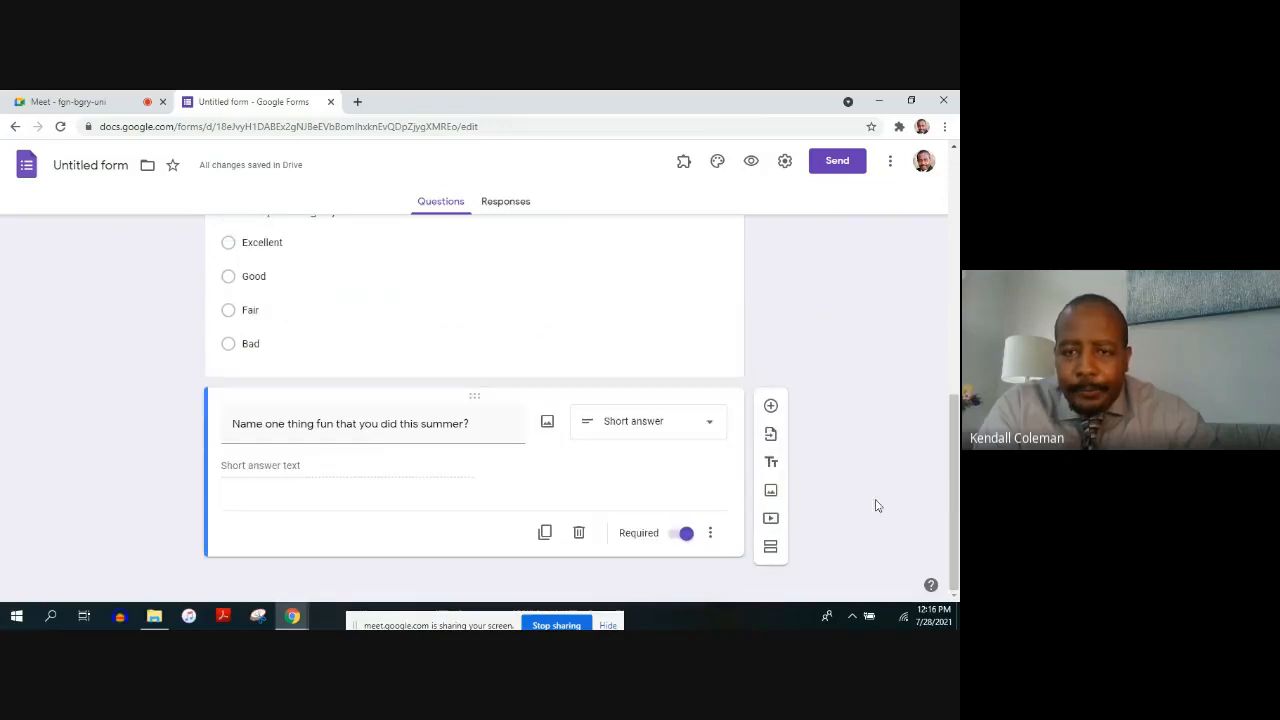
left_click(770, 407)
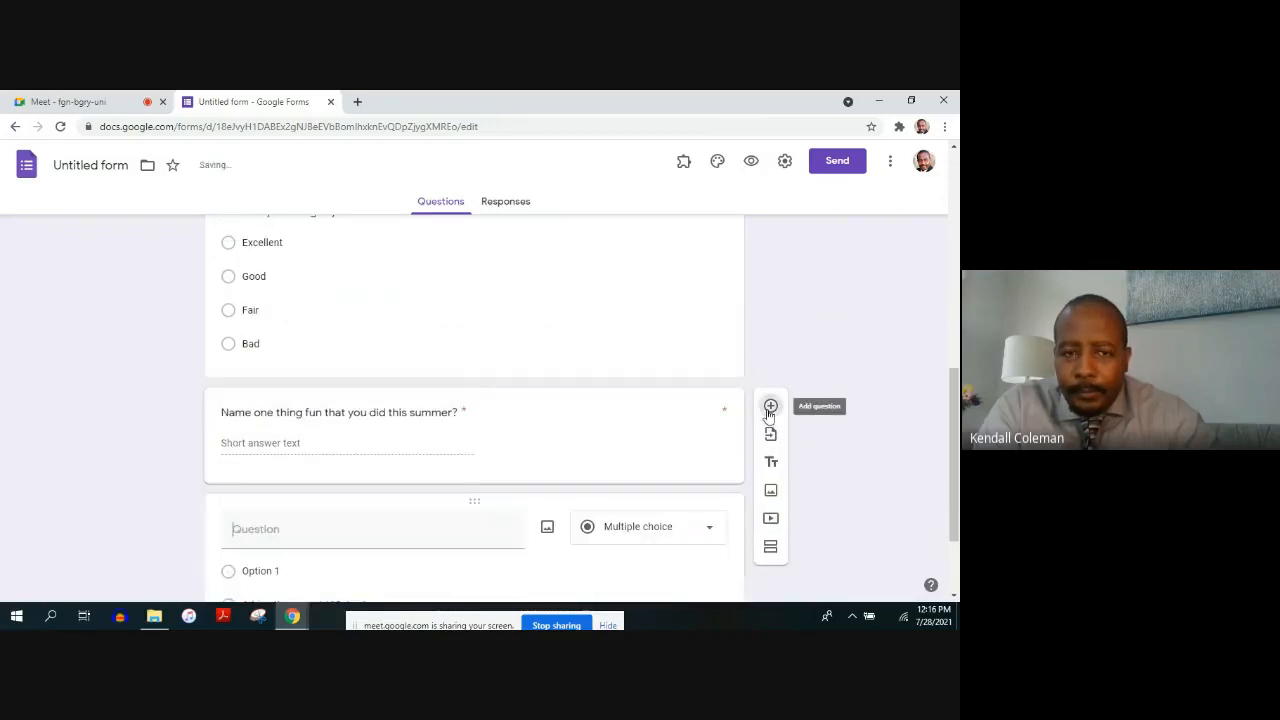
type("Are you looking for")
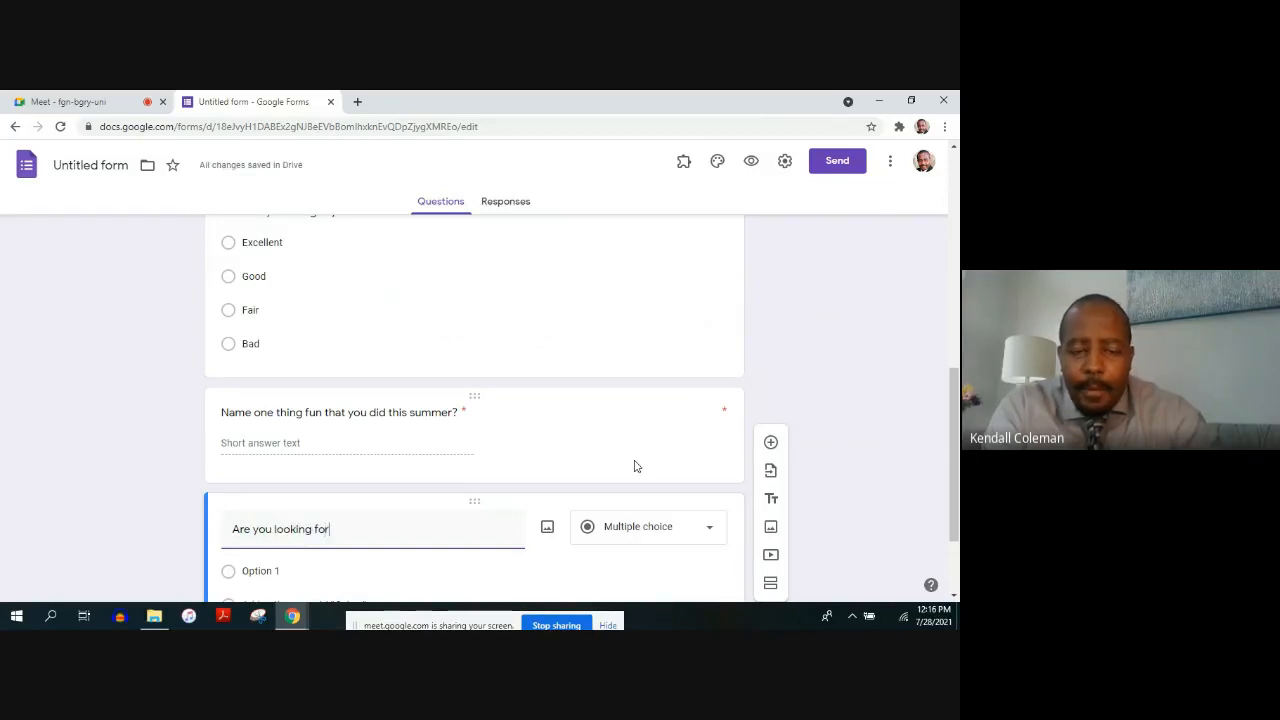
type("ward to the ne")
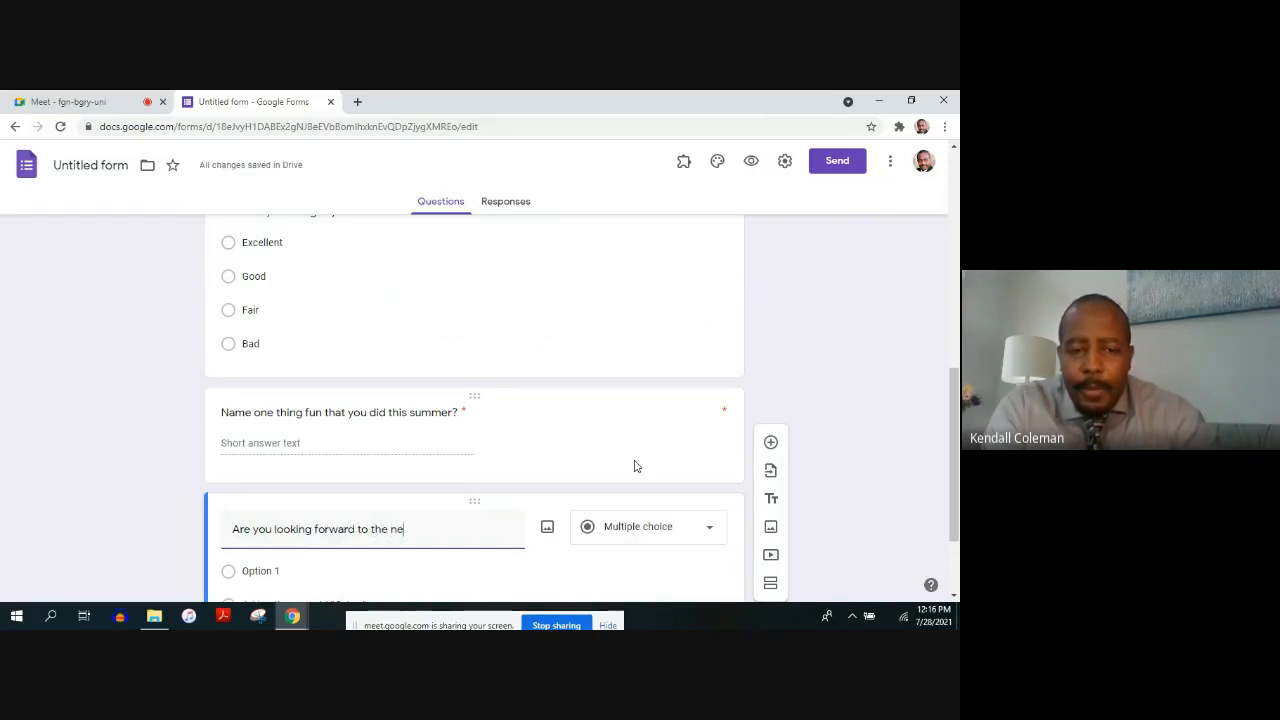
type("w school year")
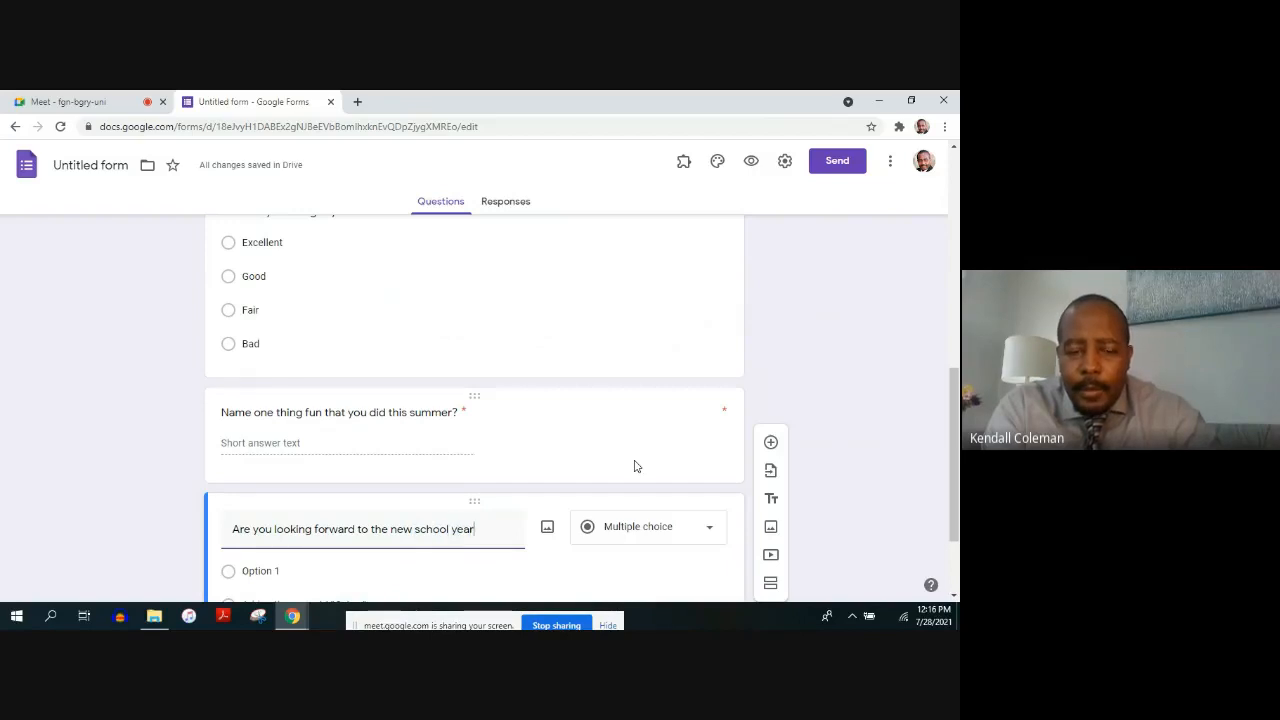
type("?")
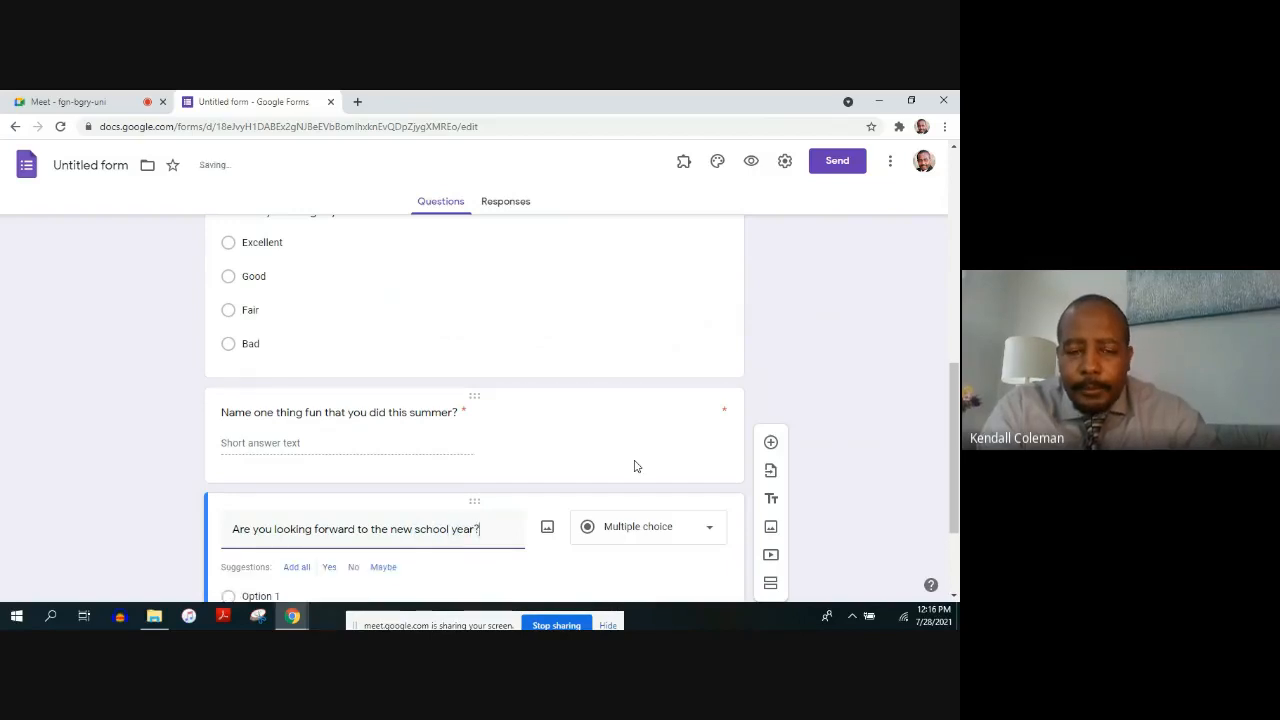
left_click(298, 568)
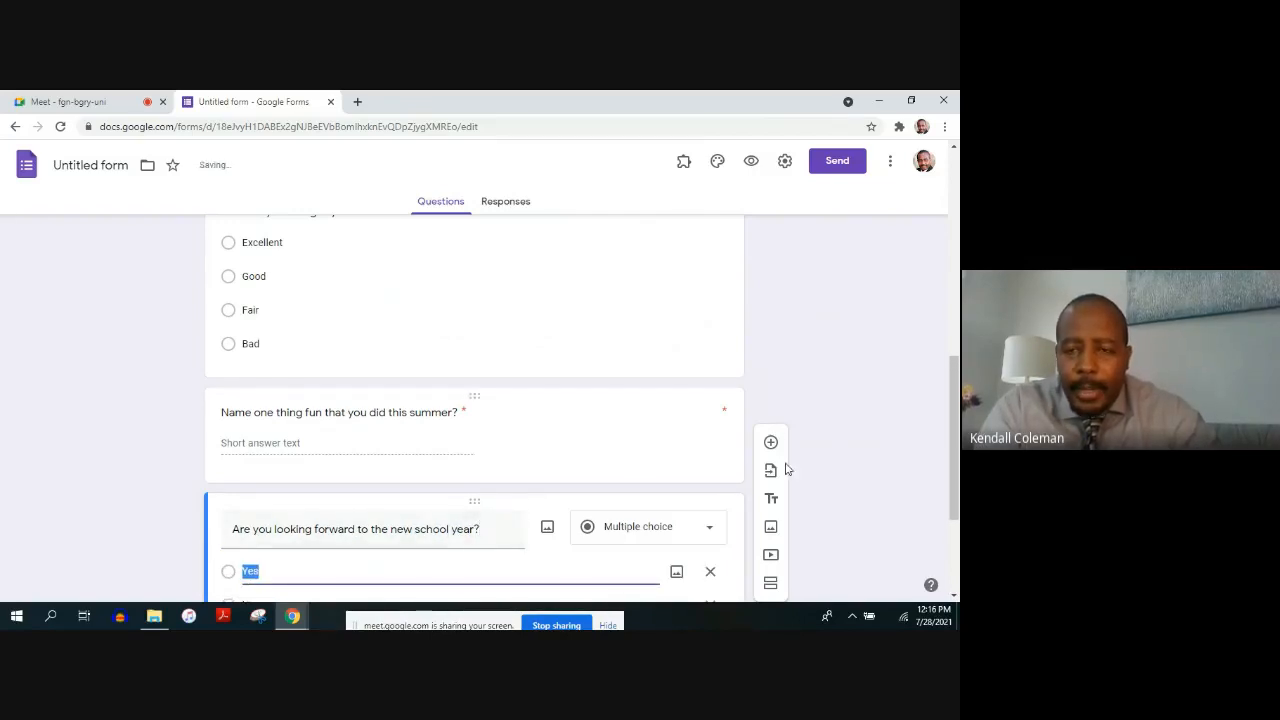
Step: Review all the survey questions, including the short-answer summer question, and return to the form's title
scroll(942, 507, "down", 2)
scroll(940, 495, "up", 7)
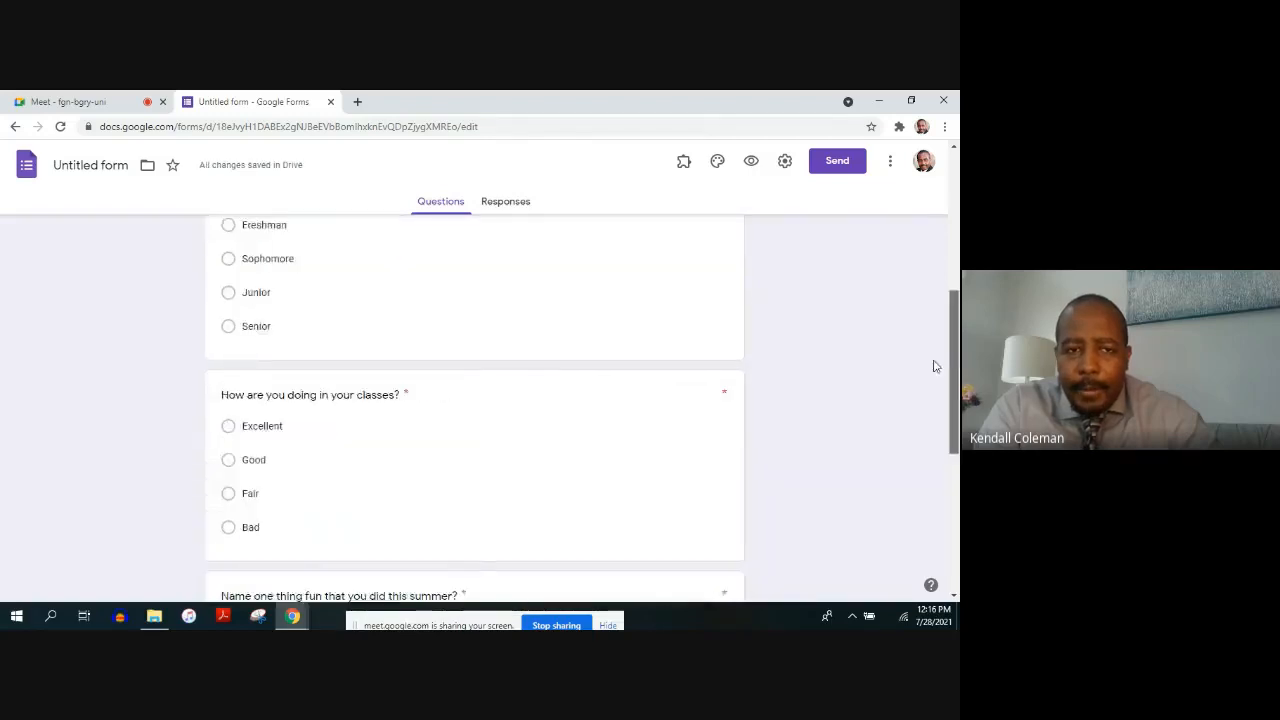
scroll(940, 326, "down", 5)
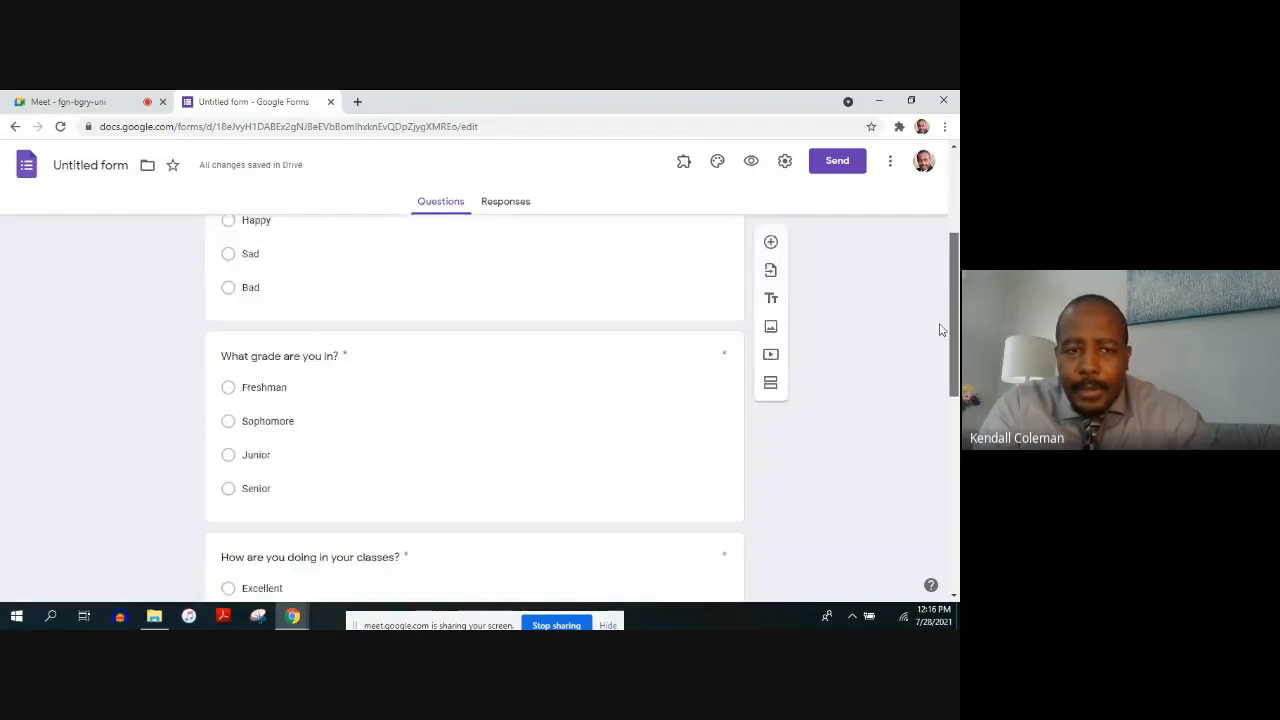
scroll(917, 468, "down", 1)
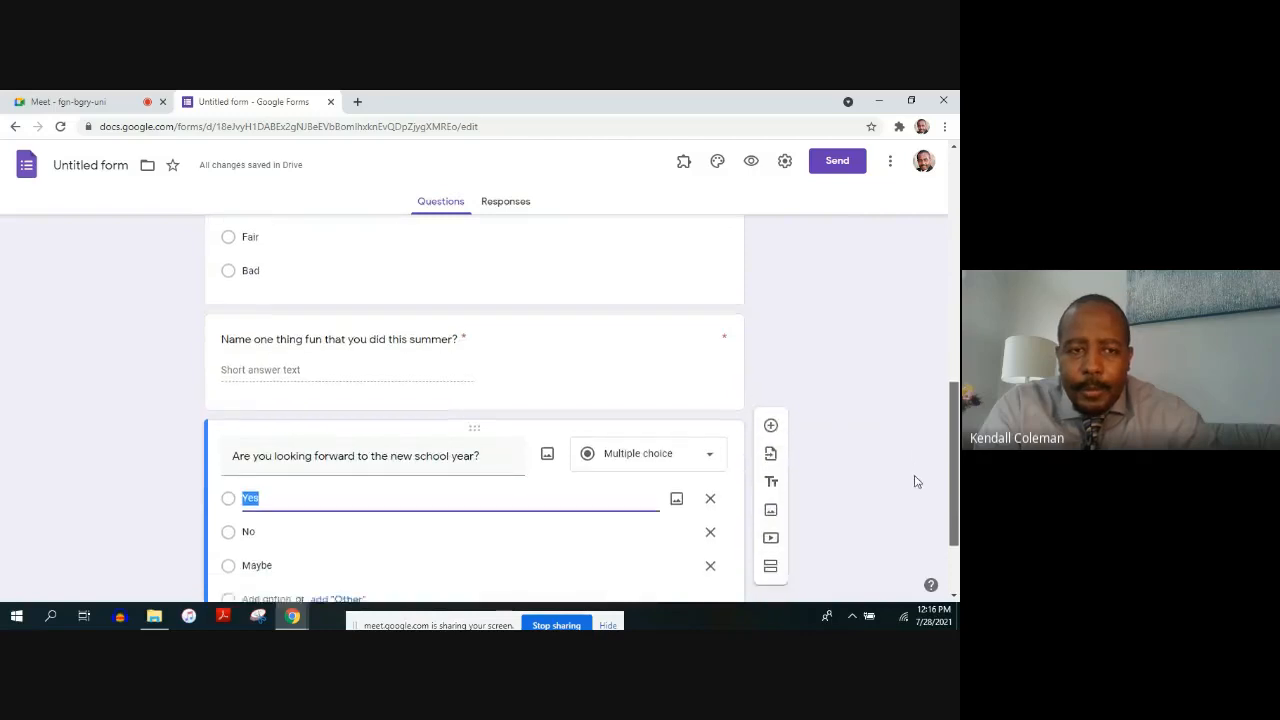
left_click_drag(915, 487, 915, 489)
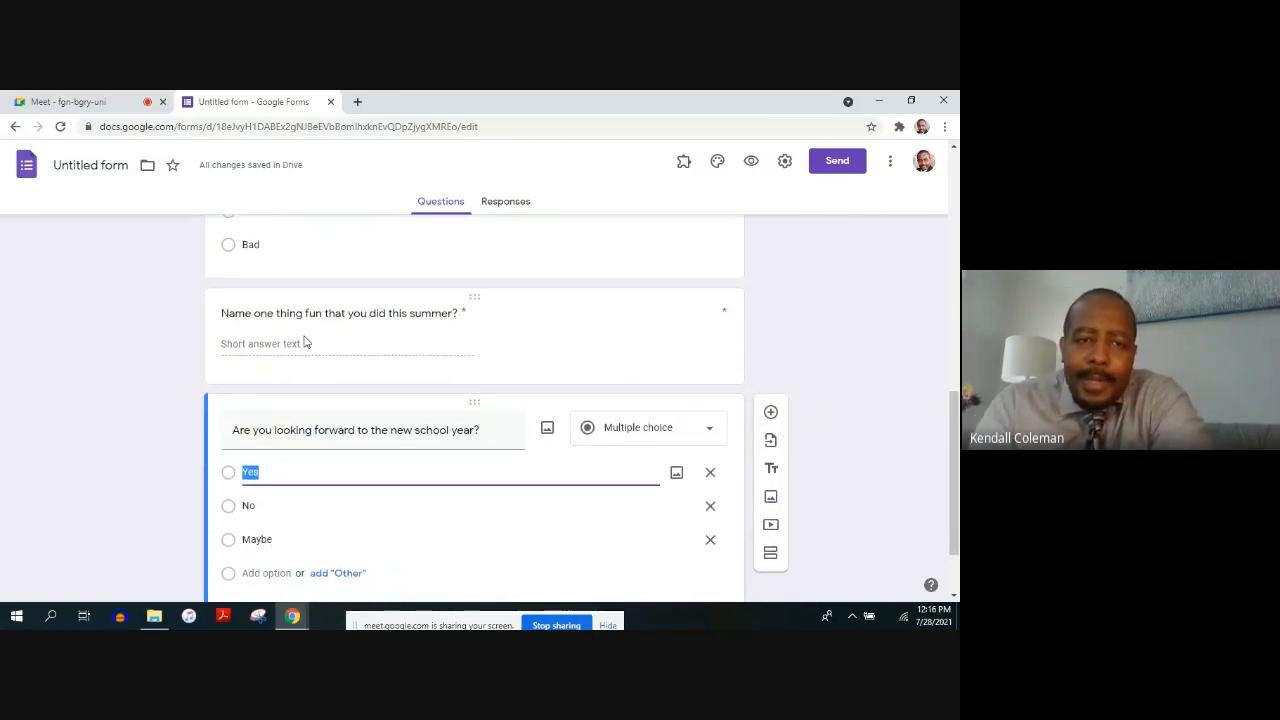
left_click(280, 355)
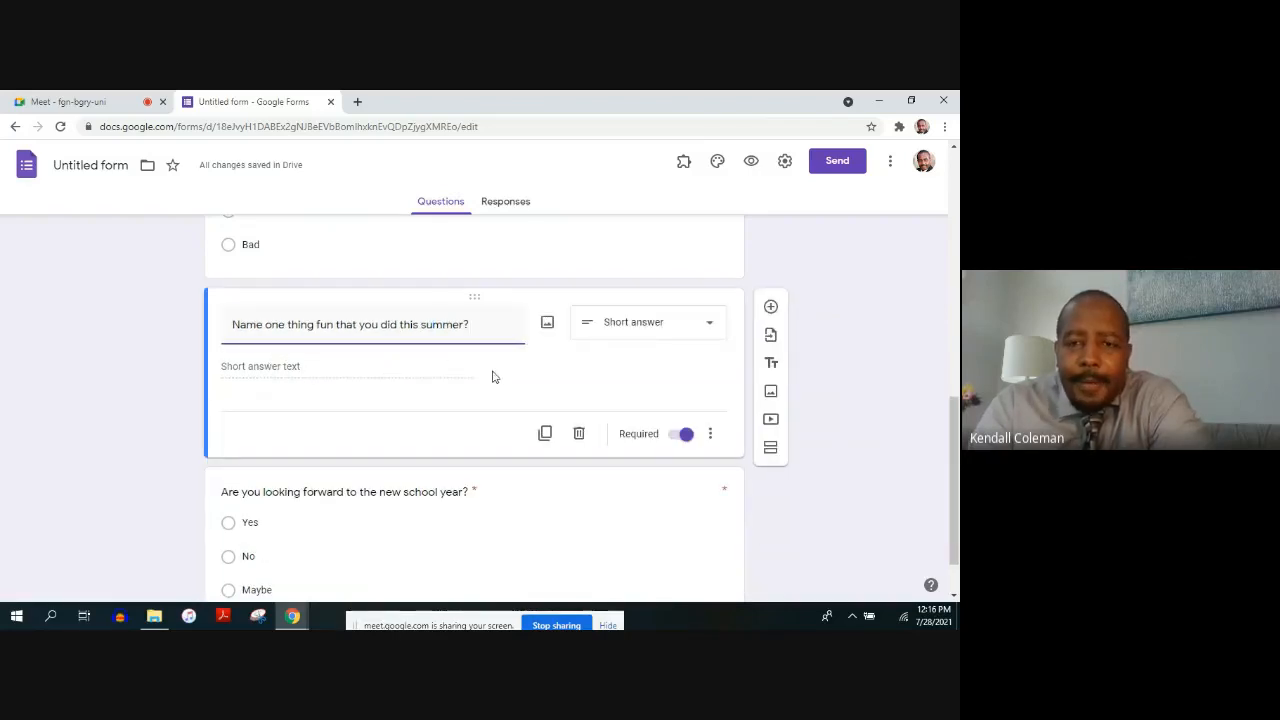
mouse_move(955, 446)
left_mouse_down()
mouse_move(956, 485)
mouse_move(955, 430)
mouse_move(954, 448)
left_mouse_up()
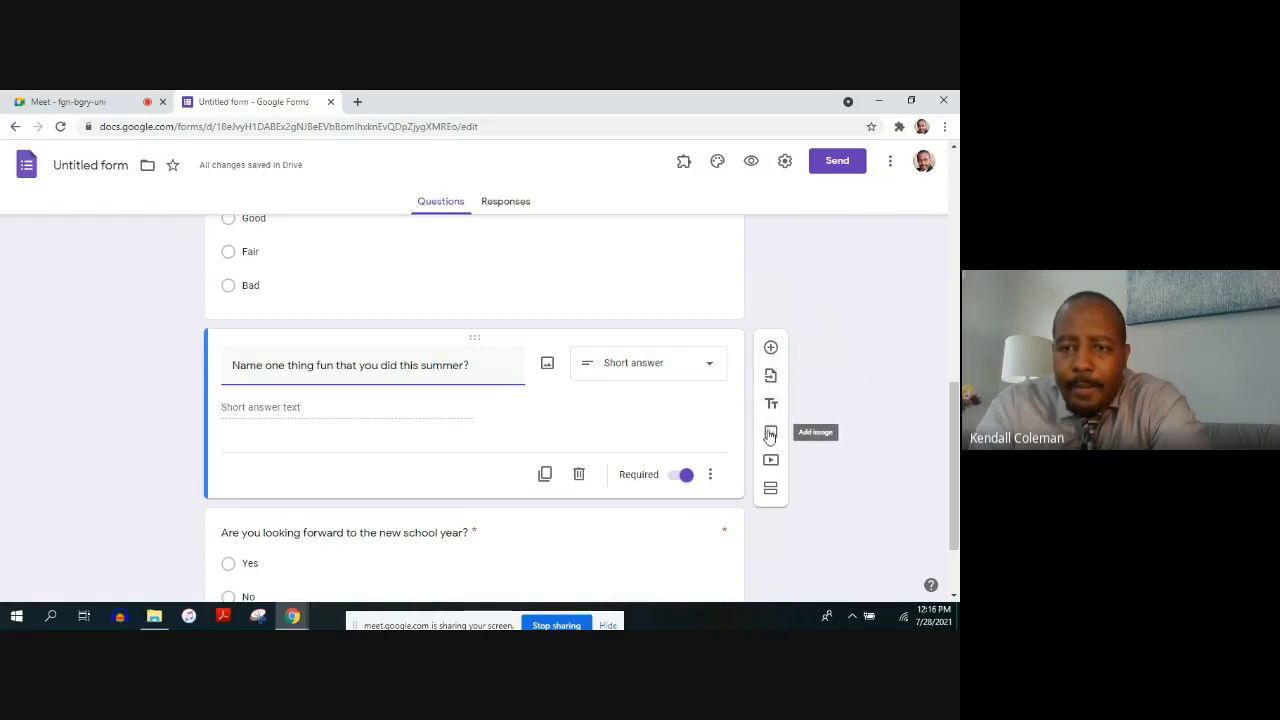
left_click_drag(957, 480, 957, 283)
left_click_drag(958, 266, 916, 240)
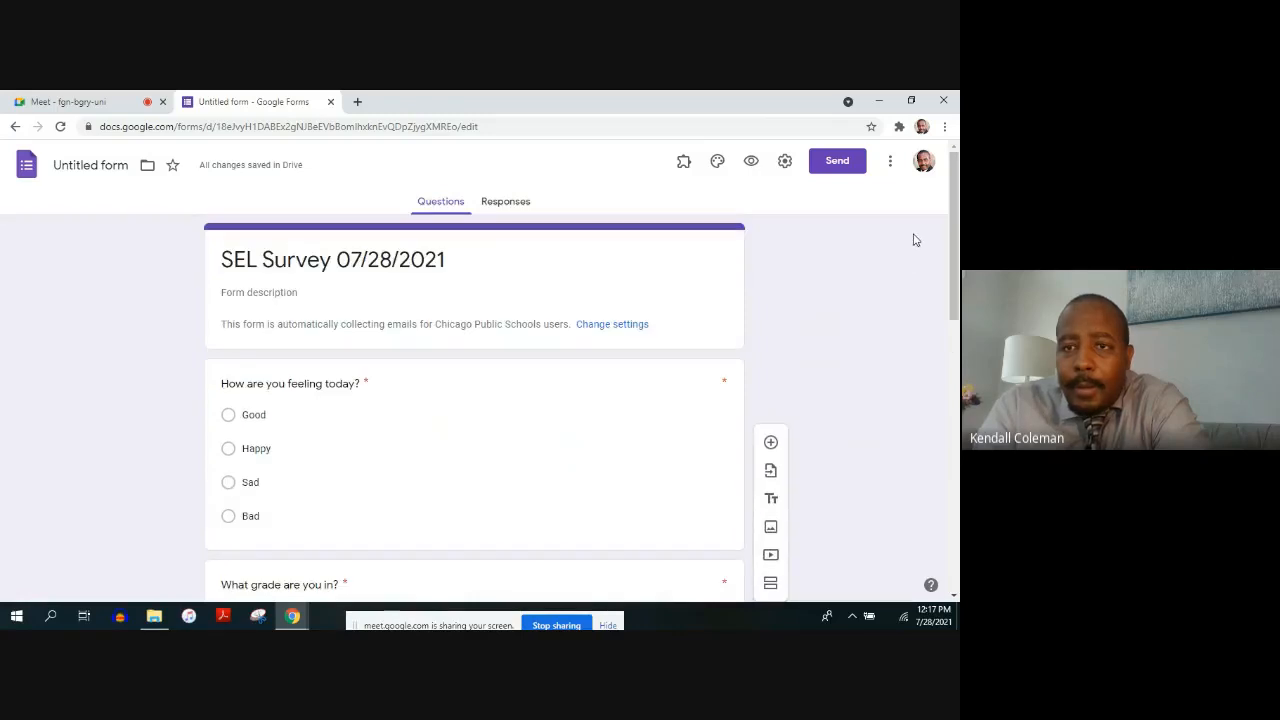
Step: Examine the form's general settings, including whether respondents can see summary charts and text responses, and close them without saving
left_click(786, 163)
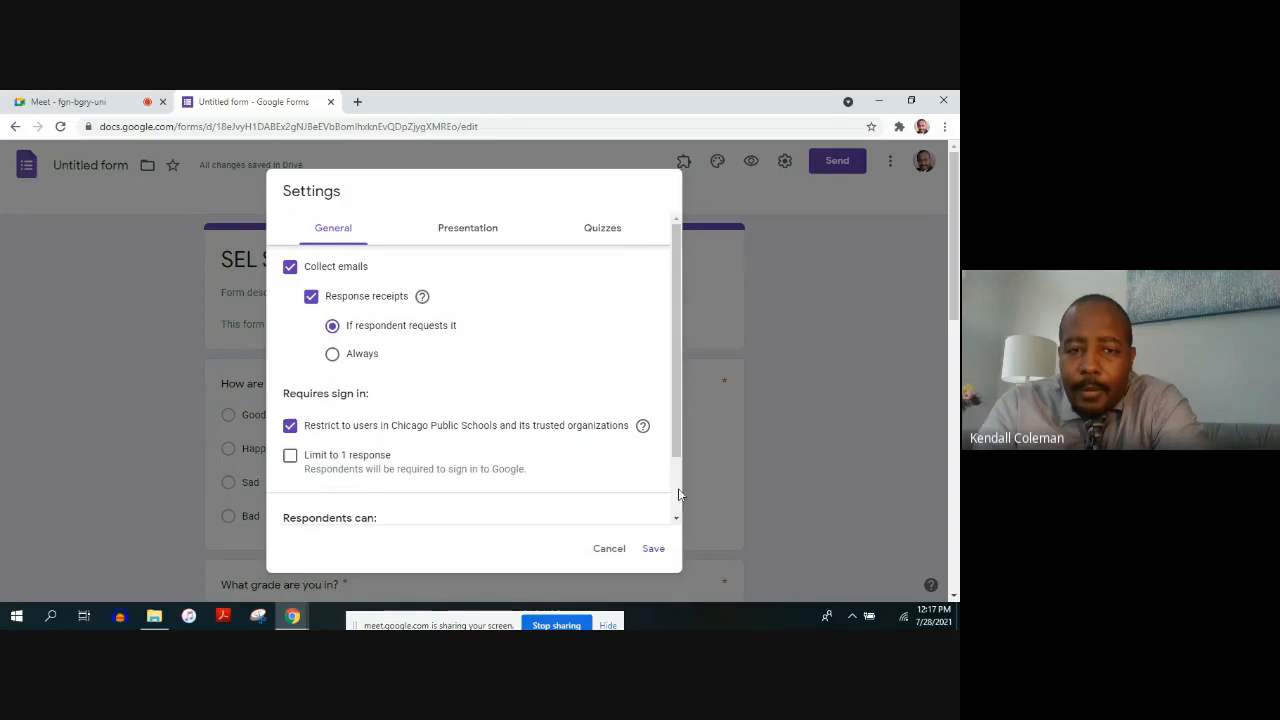
scroll(678, 488, "down", 1)
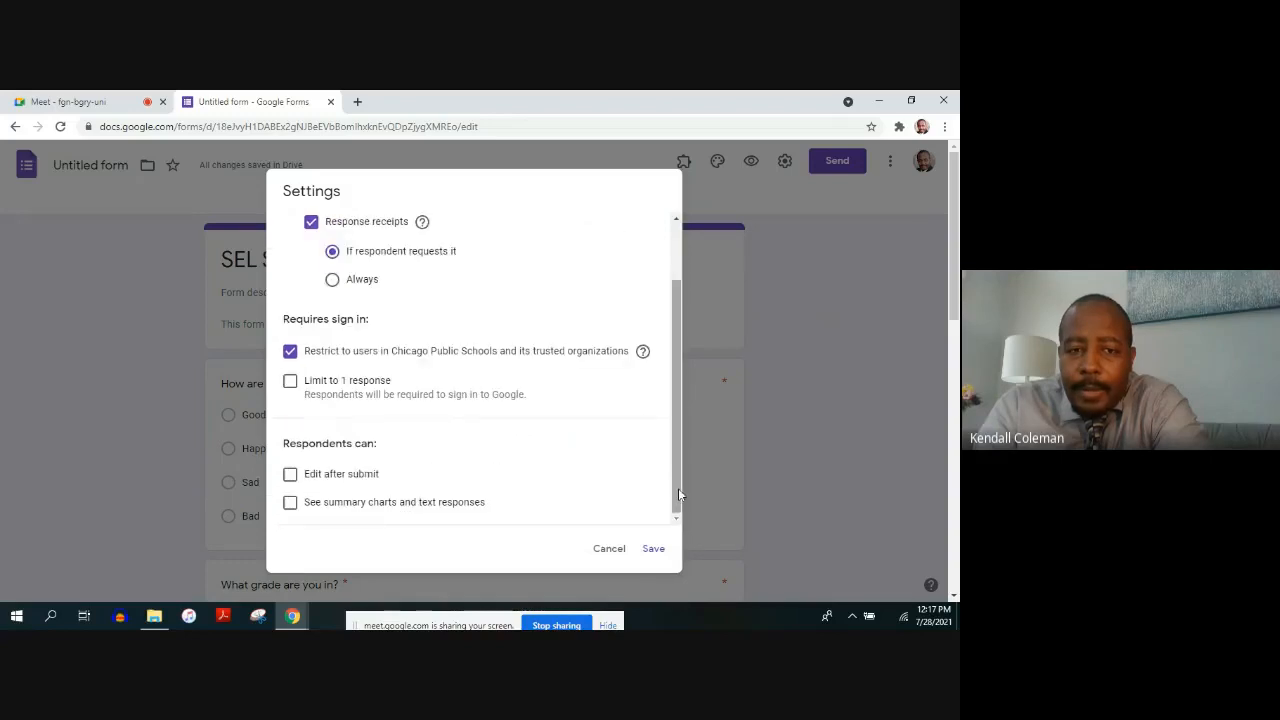
left_click(289, 513)
left_click(289, 511)
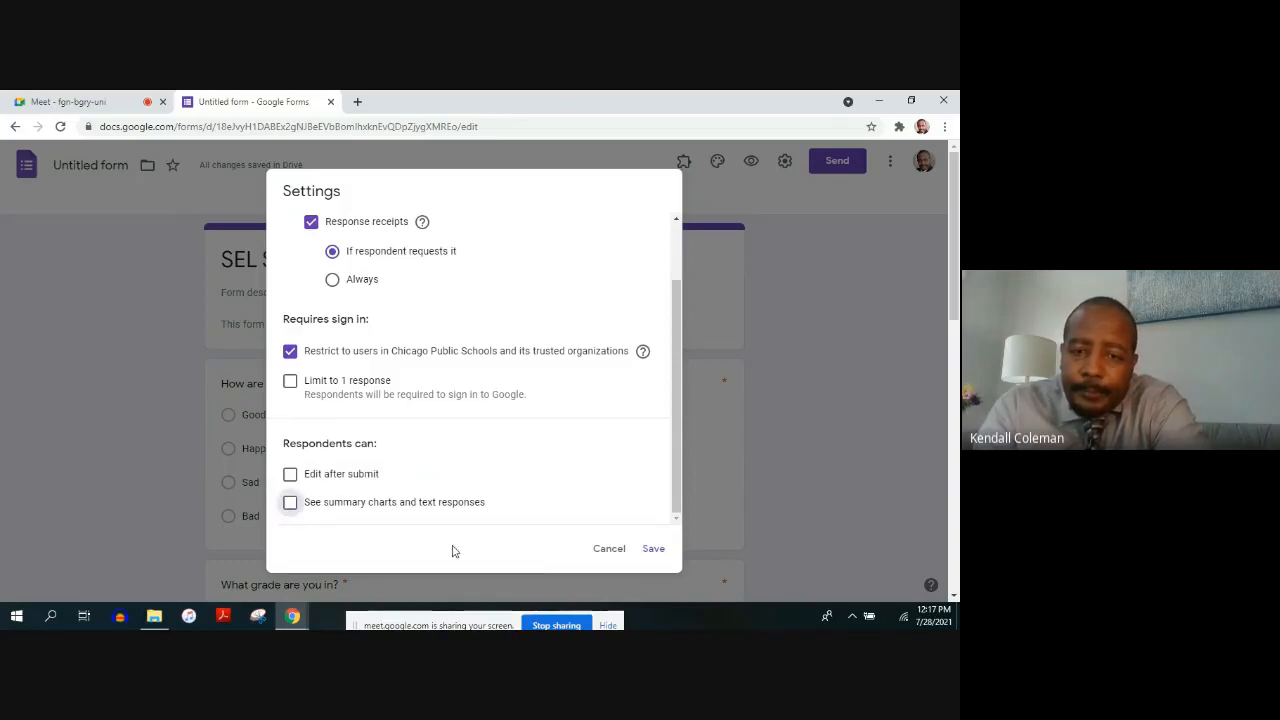
left_click(607, 550)
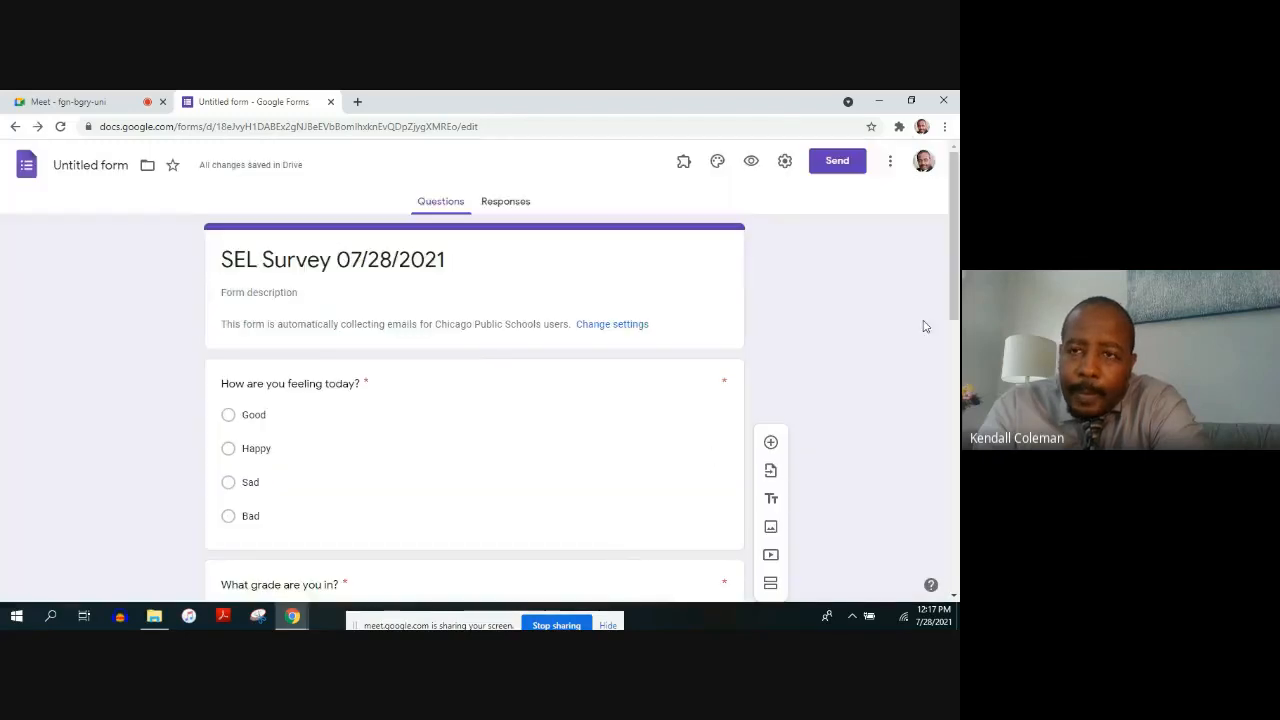
scroll(946, 321, "down", 2)
scroll(946, 321, "down", 2)
scroll(934, 340, "up", 3)
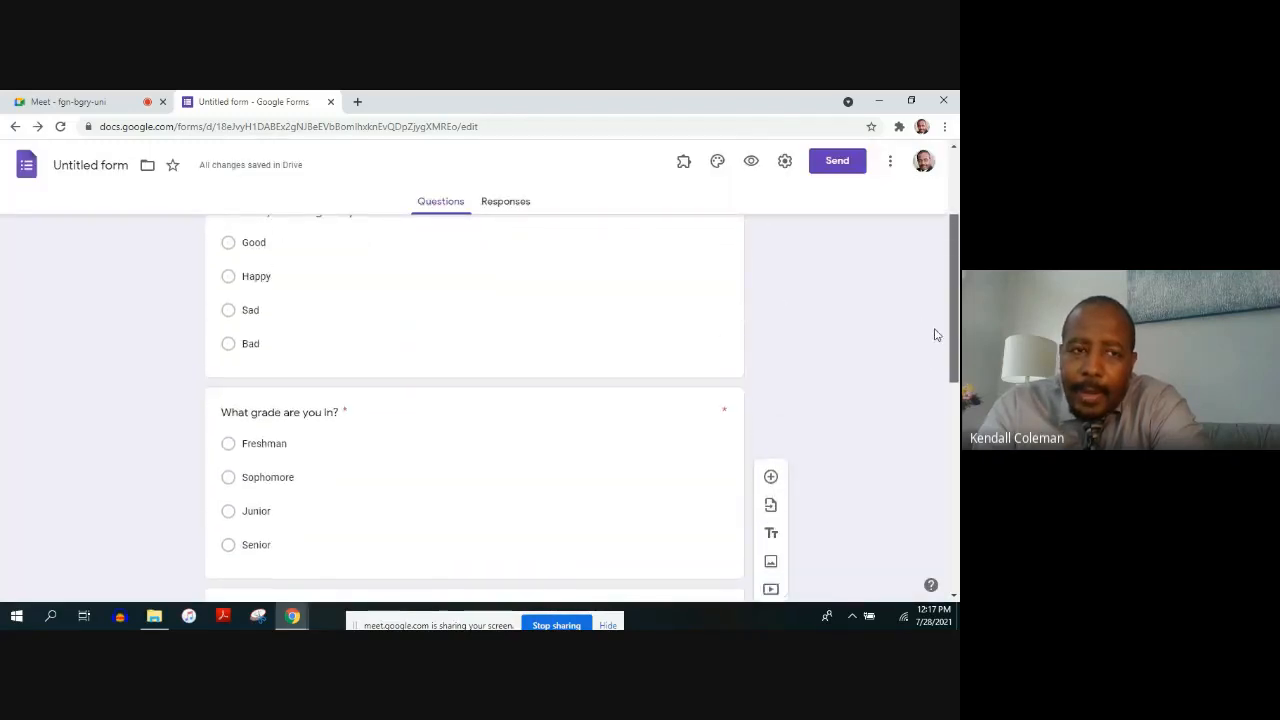
scroll(943, 290, "down", 2)
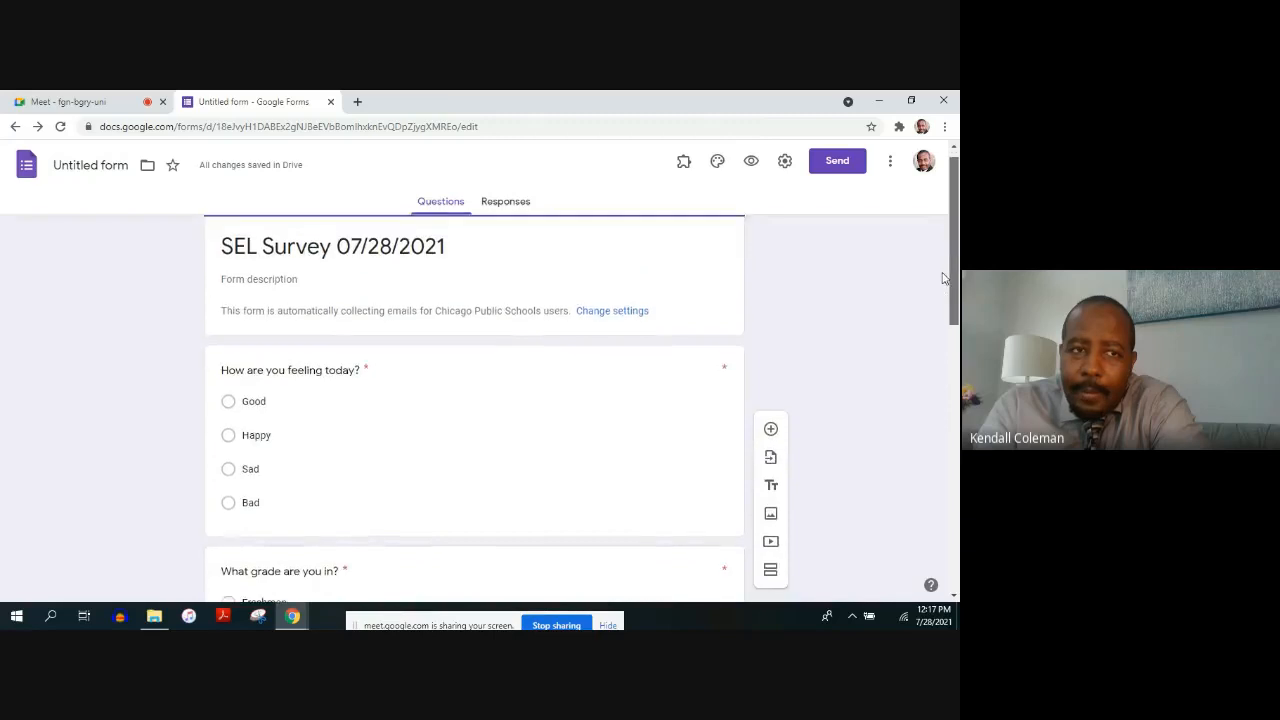
scroll(926, 340, "down", 4)
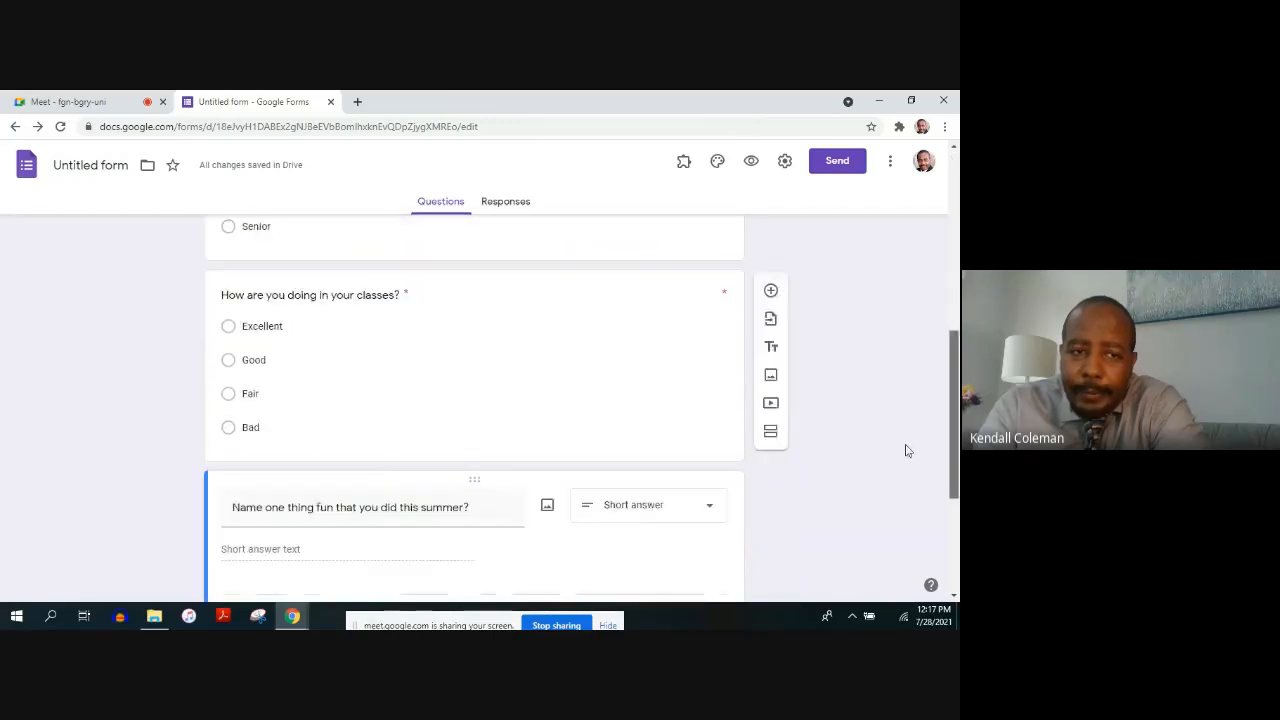
scroll(895, 420, "up", 2)
scroll(895, 380, "up", 3)
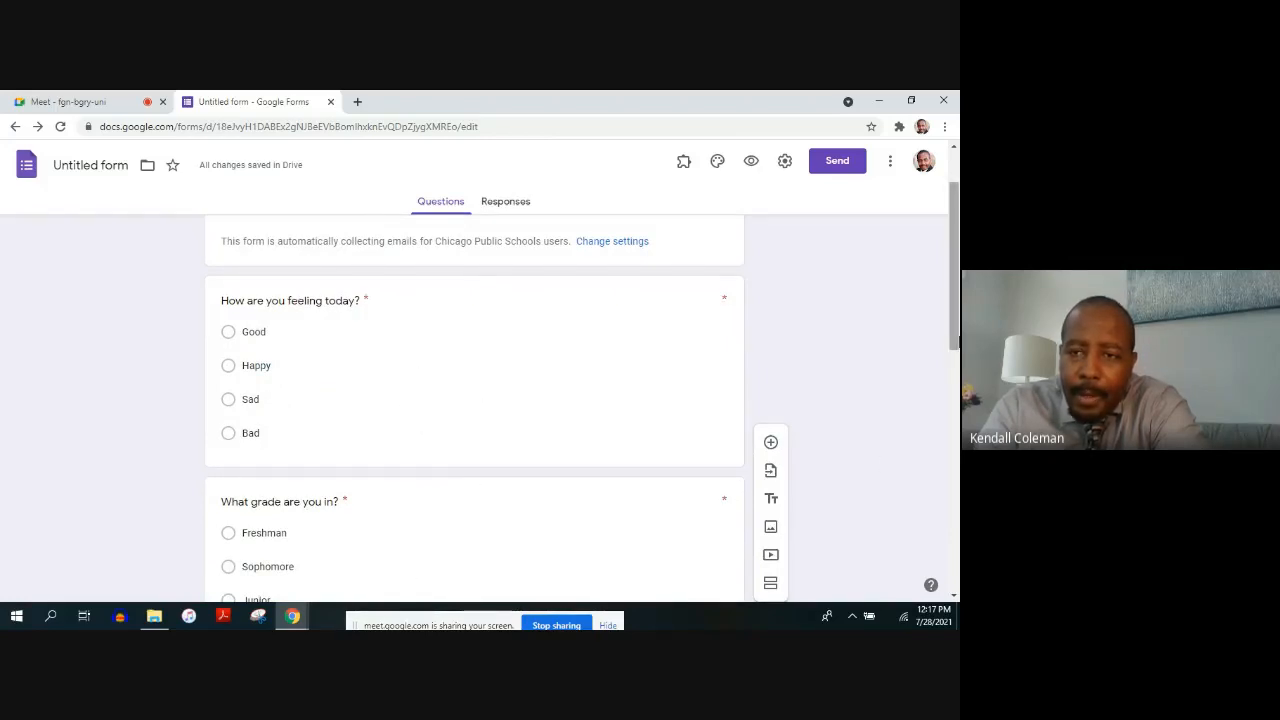
left_click_drag(953, 331, 924, 309)
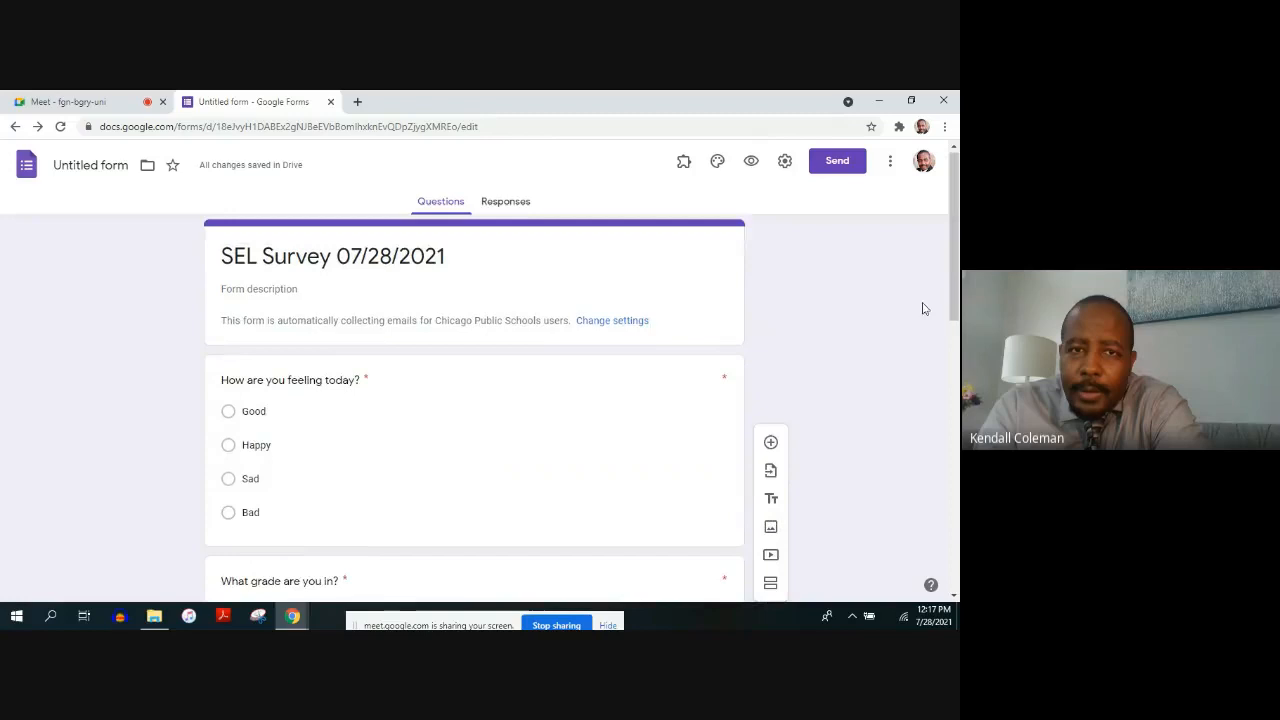
Step: Examine the form's responses and the options for email notifications, response destination and CSV download, and return to the questions
left_click(505, 201)
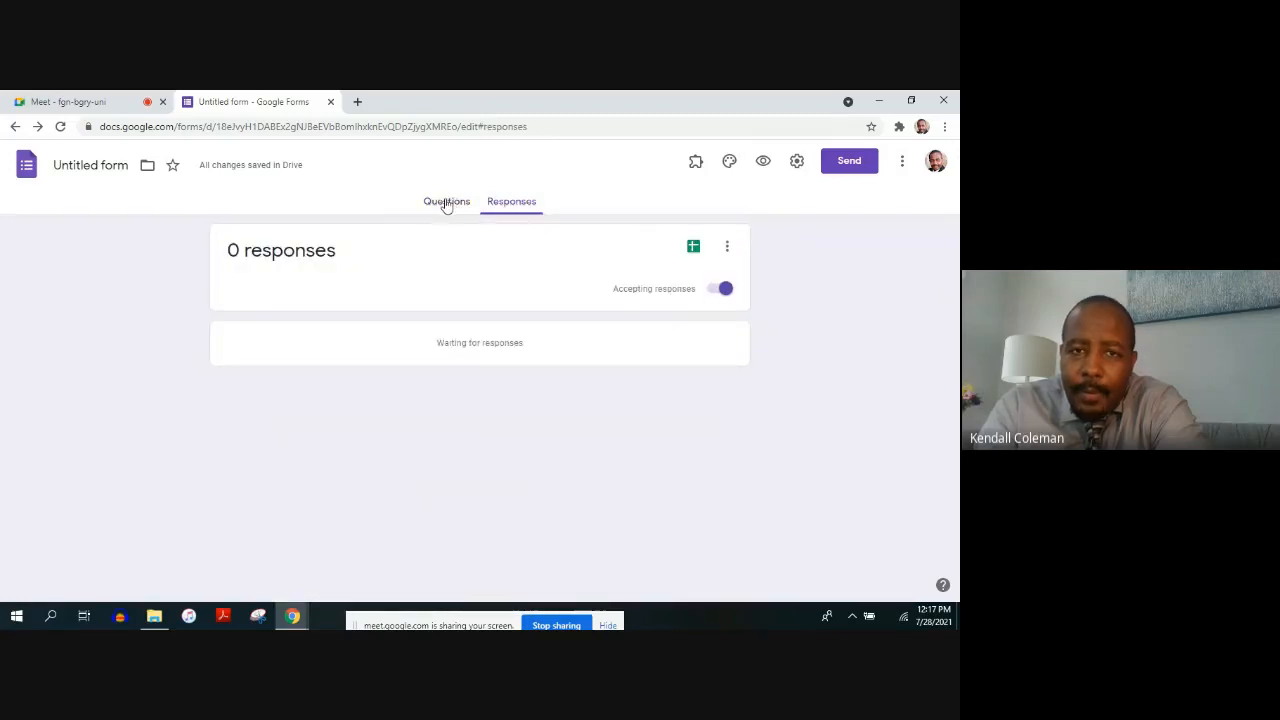
left_click(446, 201)
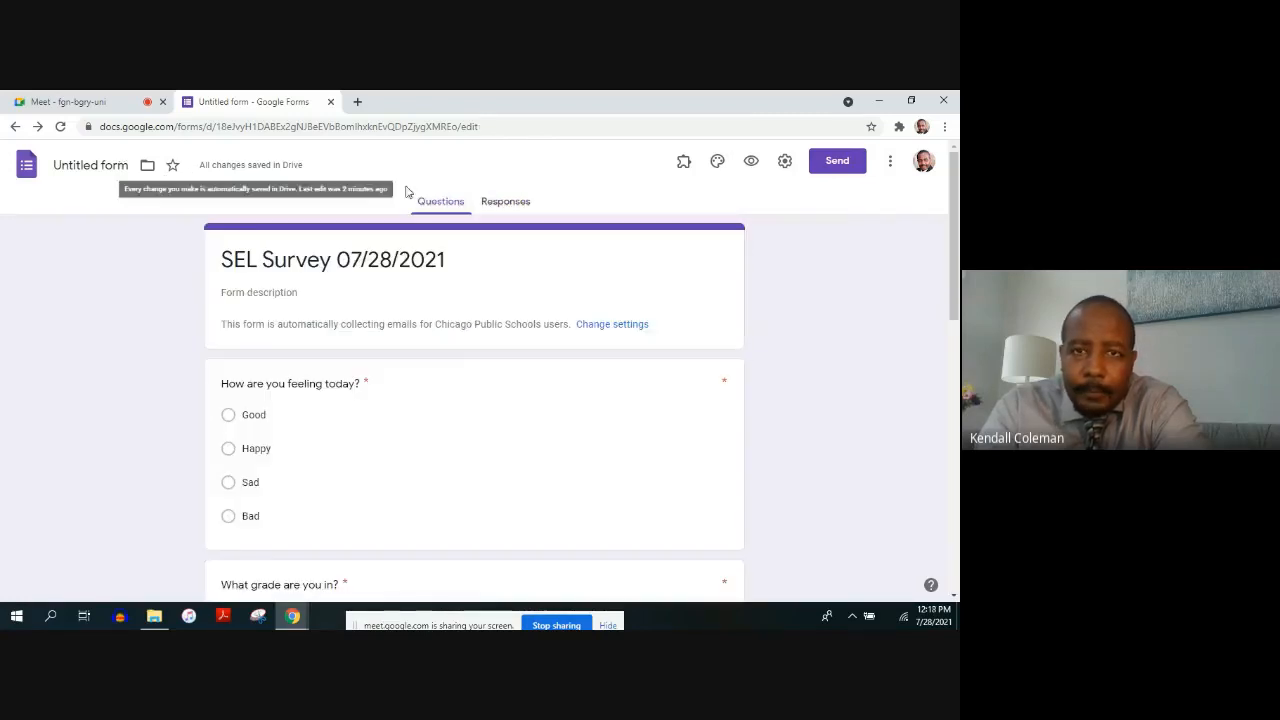
left_click(512, 202)
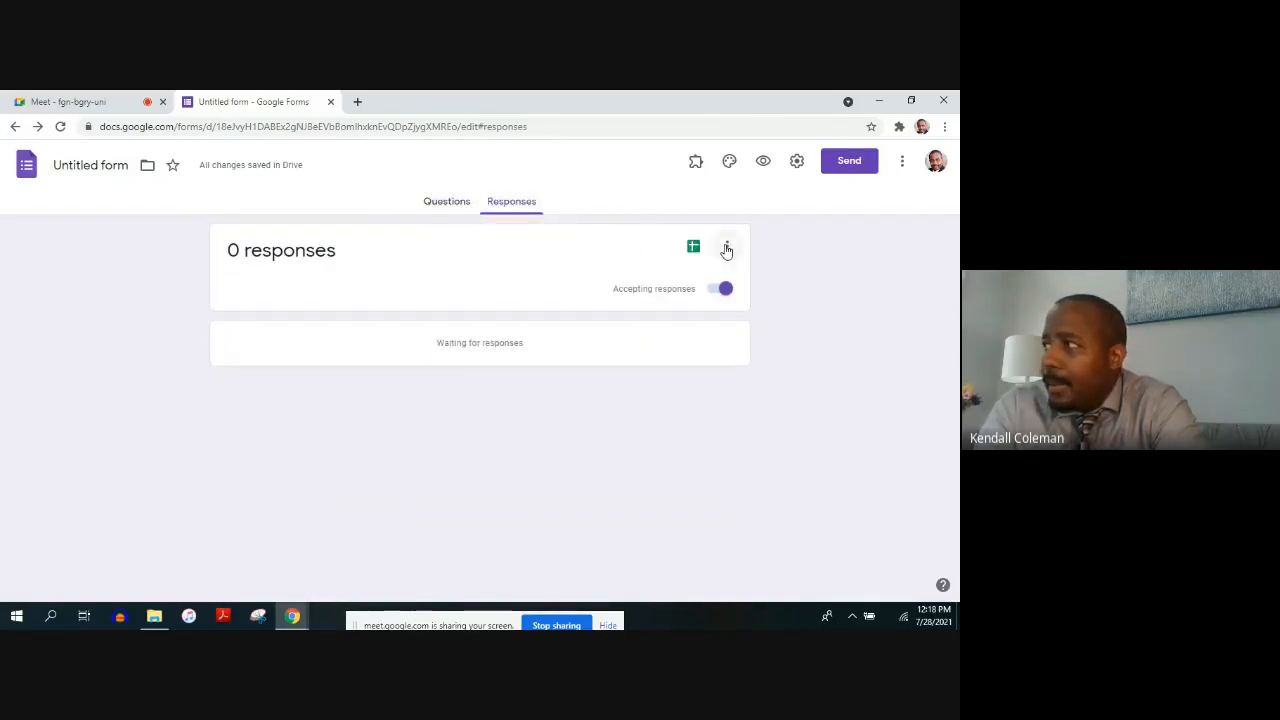
left_click(727, 250)
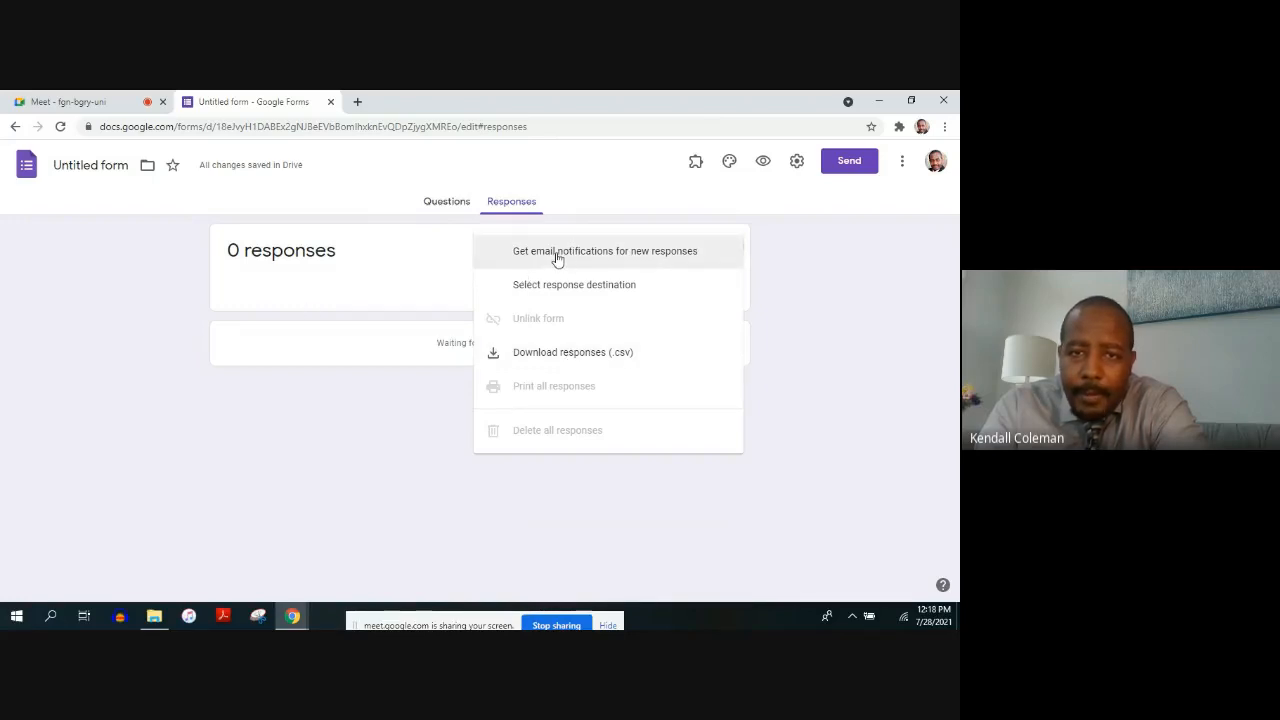
left_click(424, 206)
left_click(430, 202)
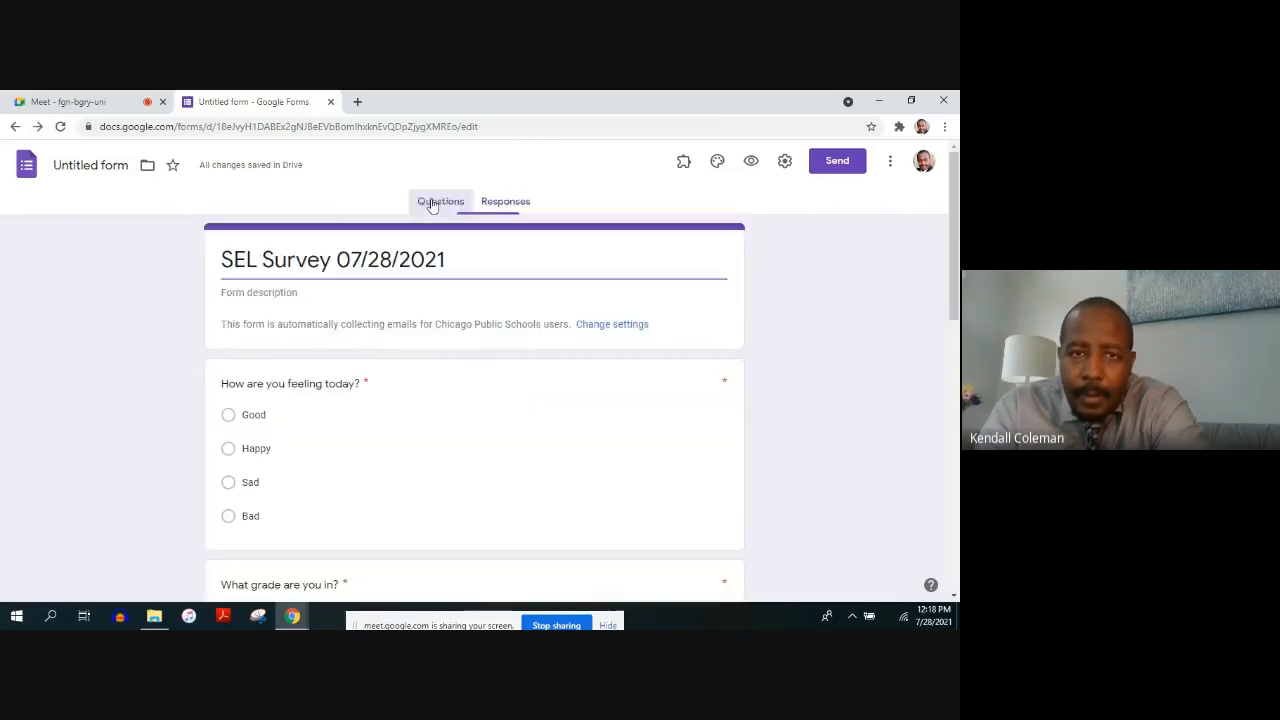
Step: Rename the untitled form file to match its title, SEL Survey 07/28/2021
left_click(100, 165)
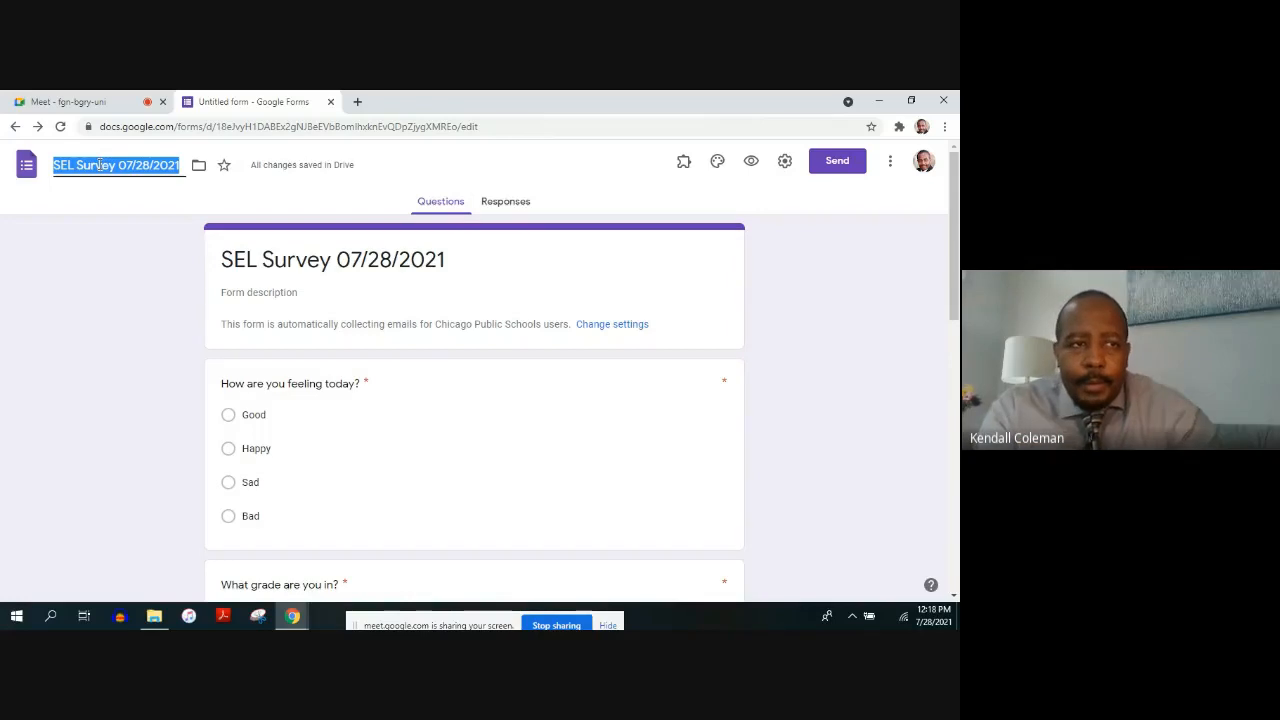
left_click(127, 286)
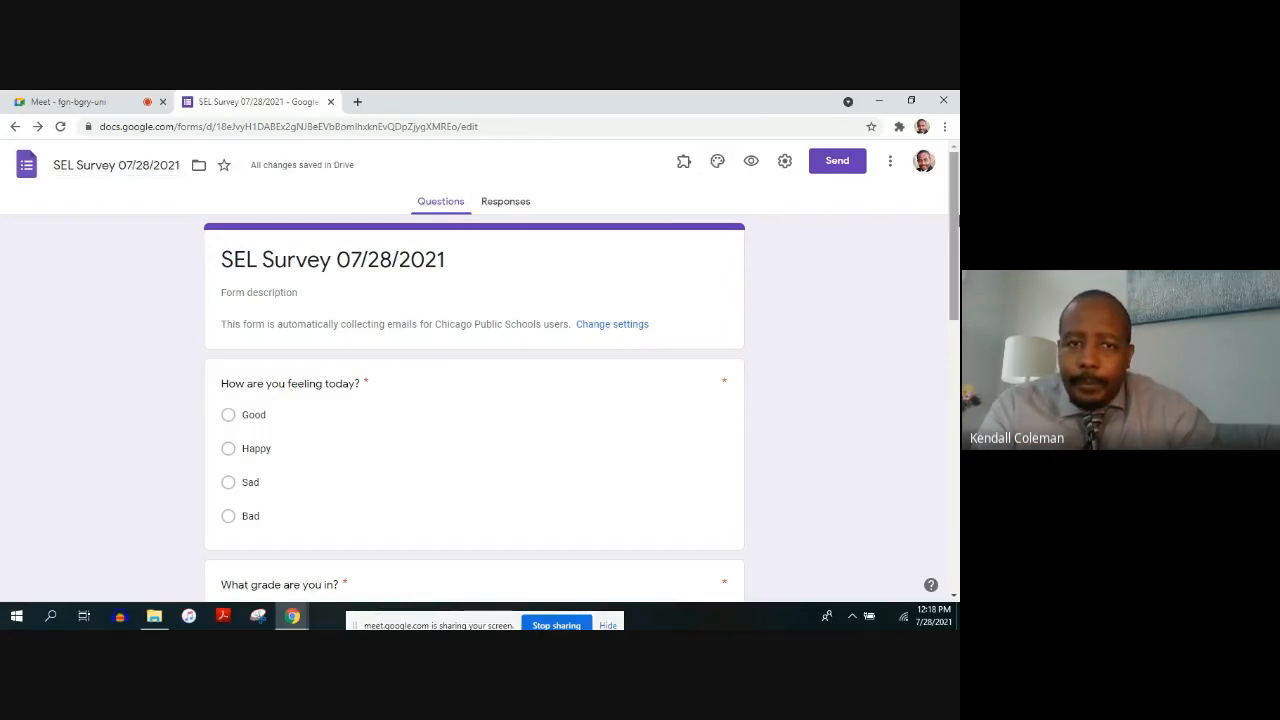
left_click_drag(949, 218, 912, 216)
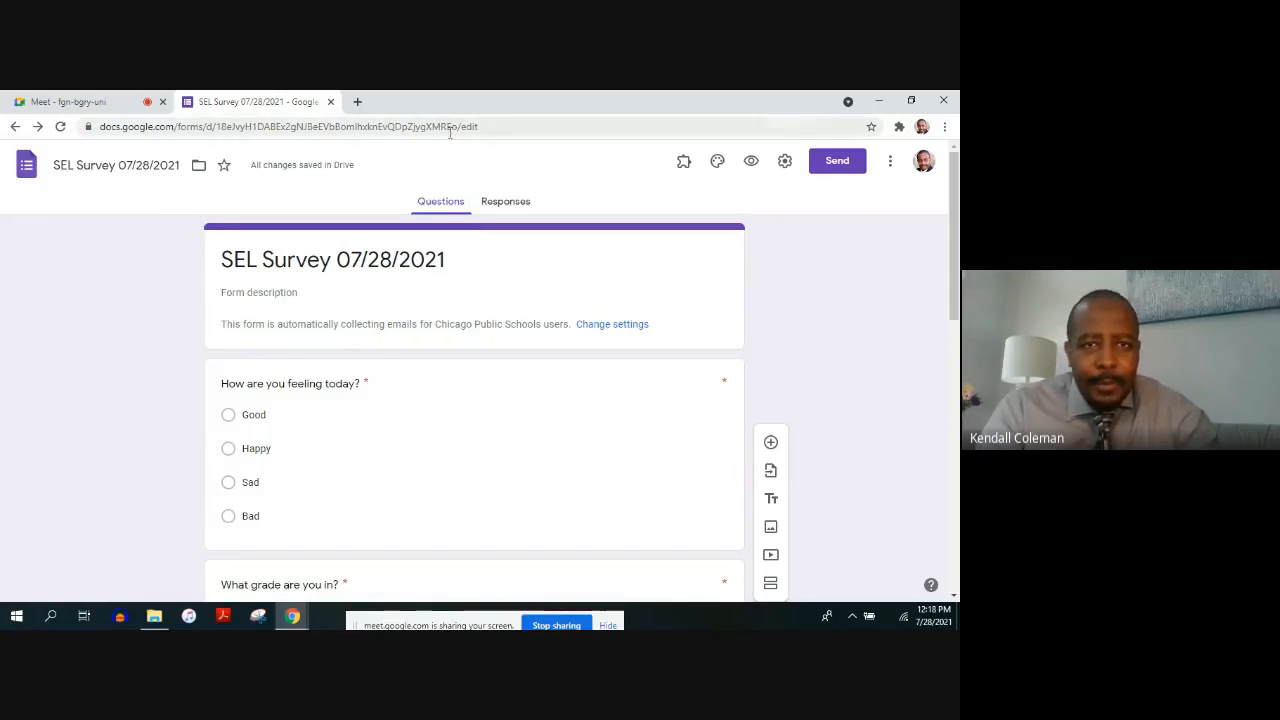
Step: Select the form's full web address in the browser and close the Google Meet page
left_click(311, 128)
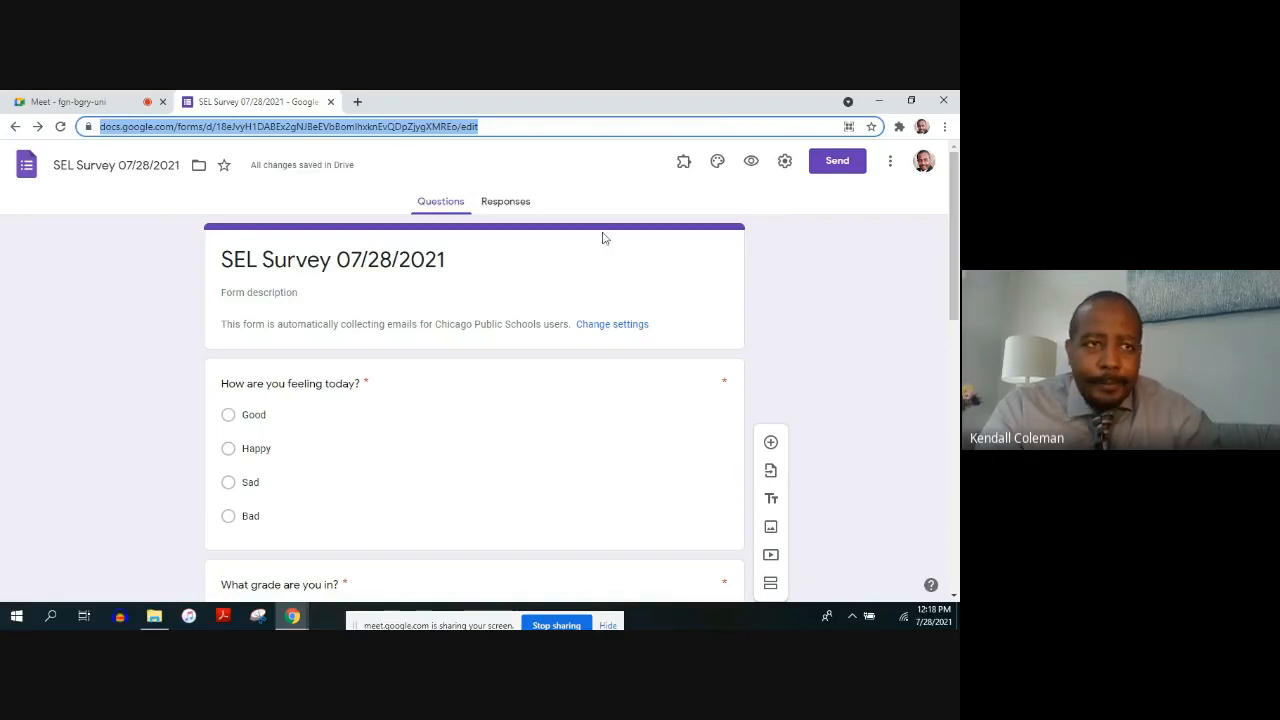
left_click(163, 102)
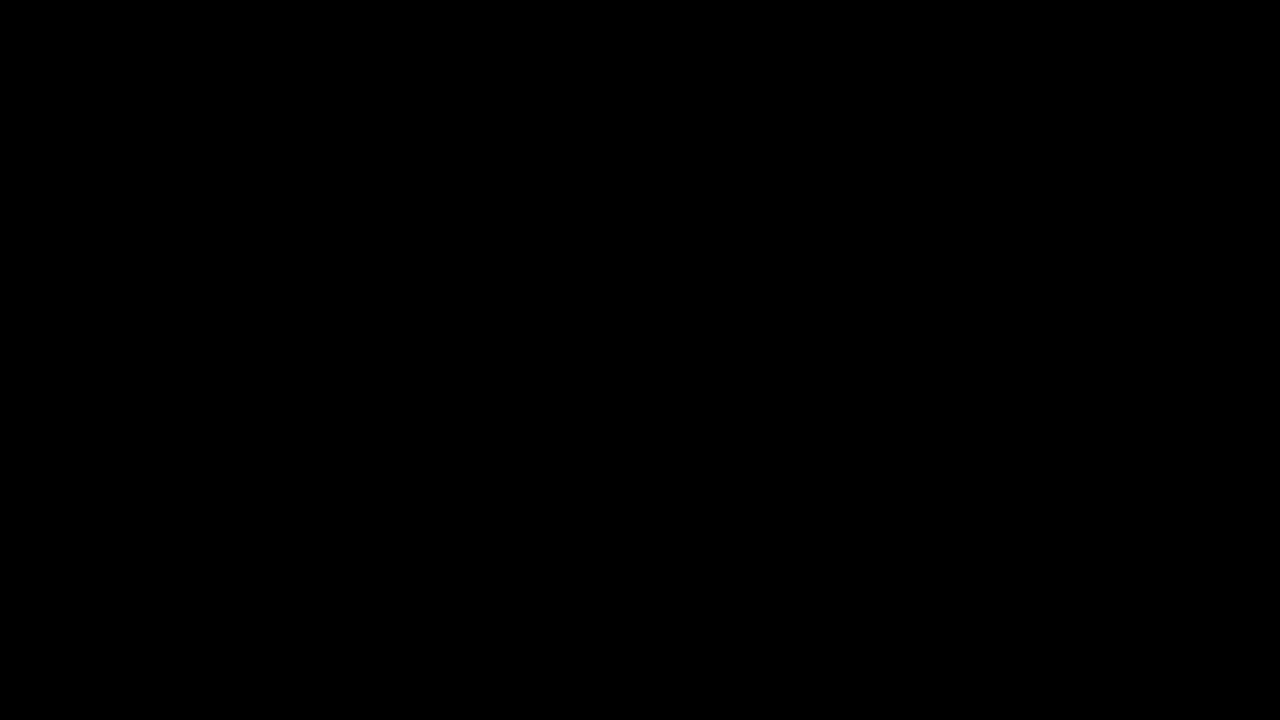